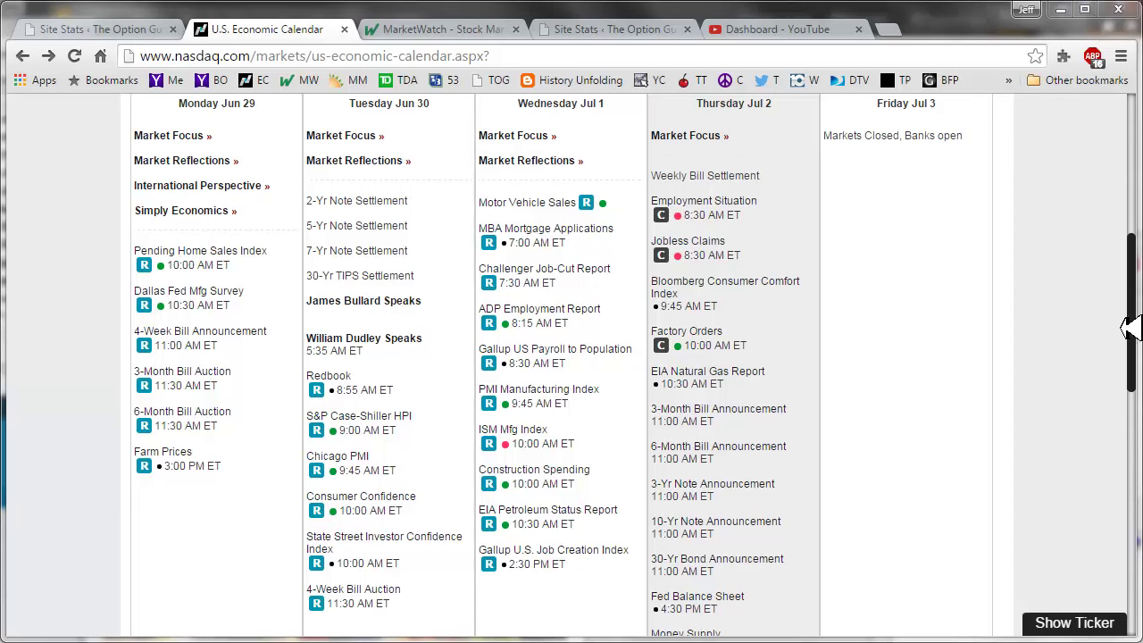
Scroll through the week's Nasdaq U.S. economic calendar.
scroll(1137, 324, down, 2)
scroll(1136, 323, up, 2)
scroll(1137, 323, up, 1)
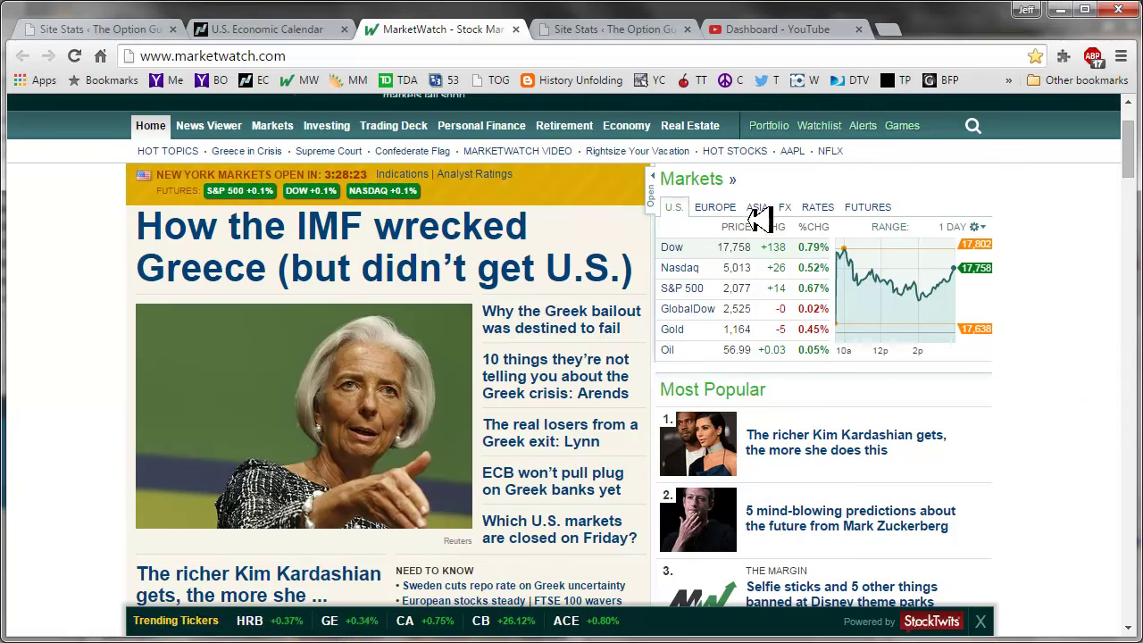
Check the Asian index quotes, then the European ones (FTSE 100 6,607, DAX 11,163).
click(761, 206)
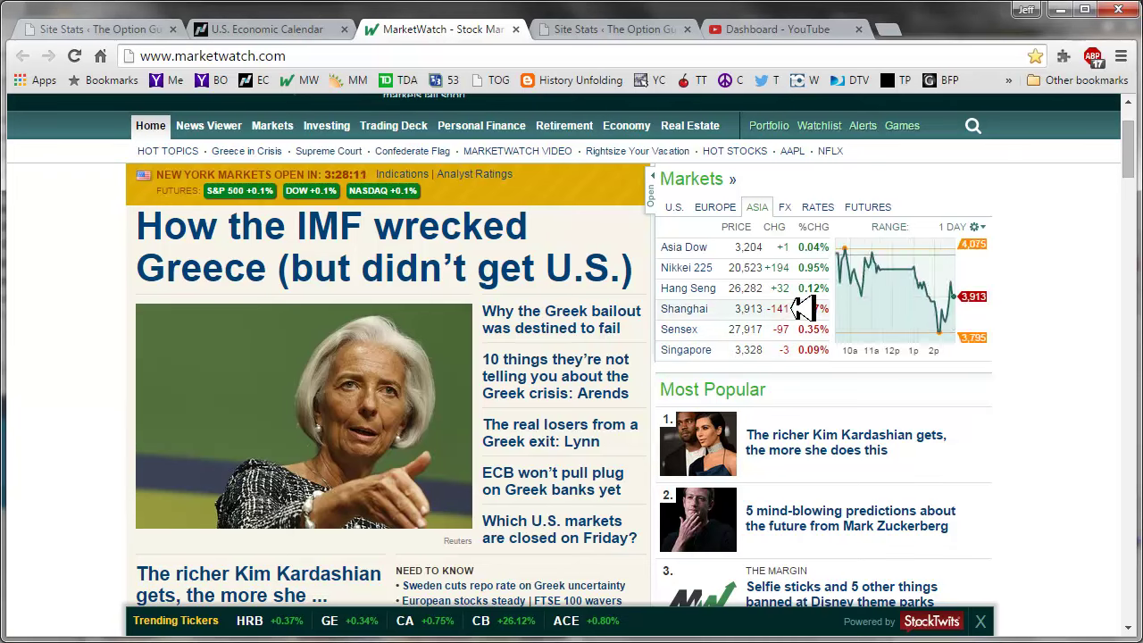
click(726, 207)
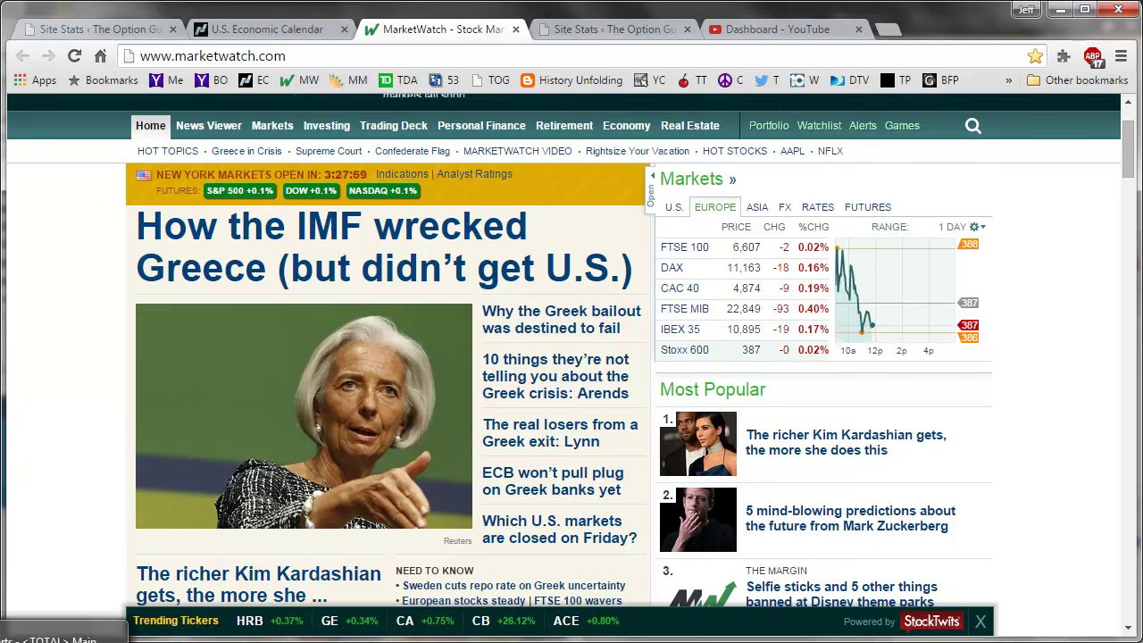
key(alt+Tab)
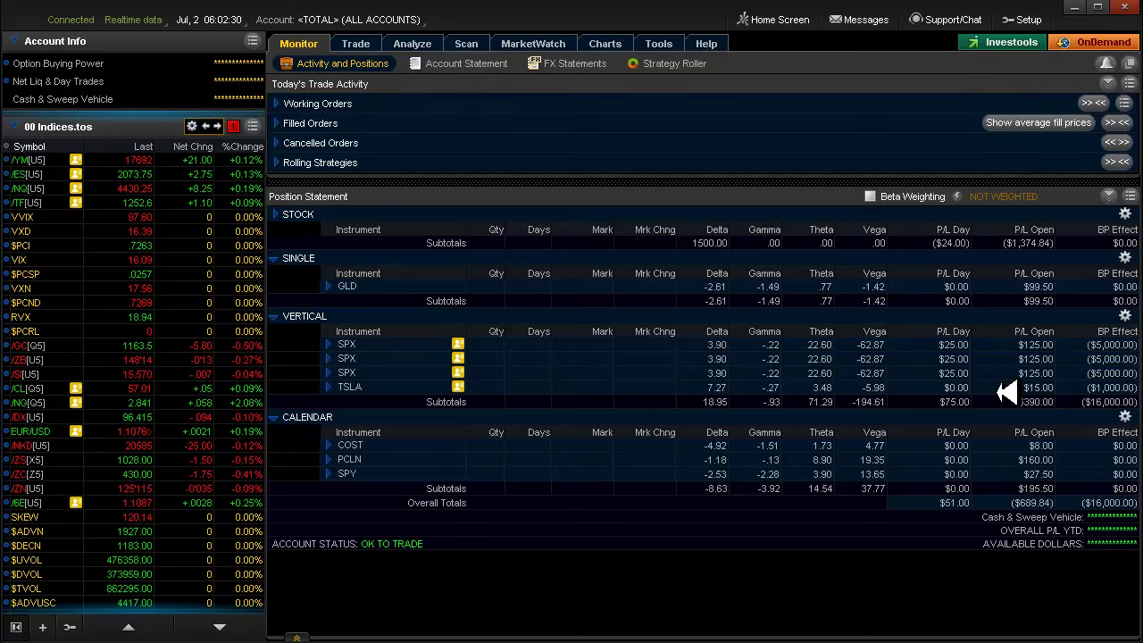
Expand and collapse the SPX vertical and PCLN calendar rows to inspect their legs.
click(329, 345)
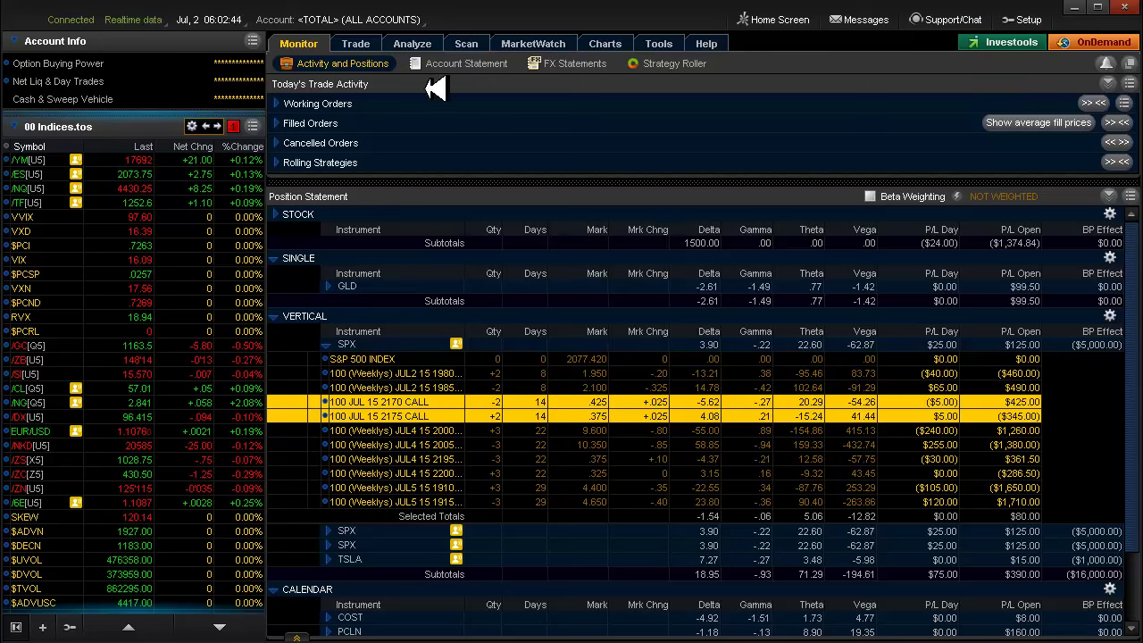
click(351, 345)
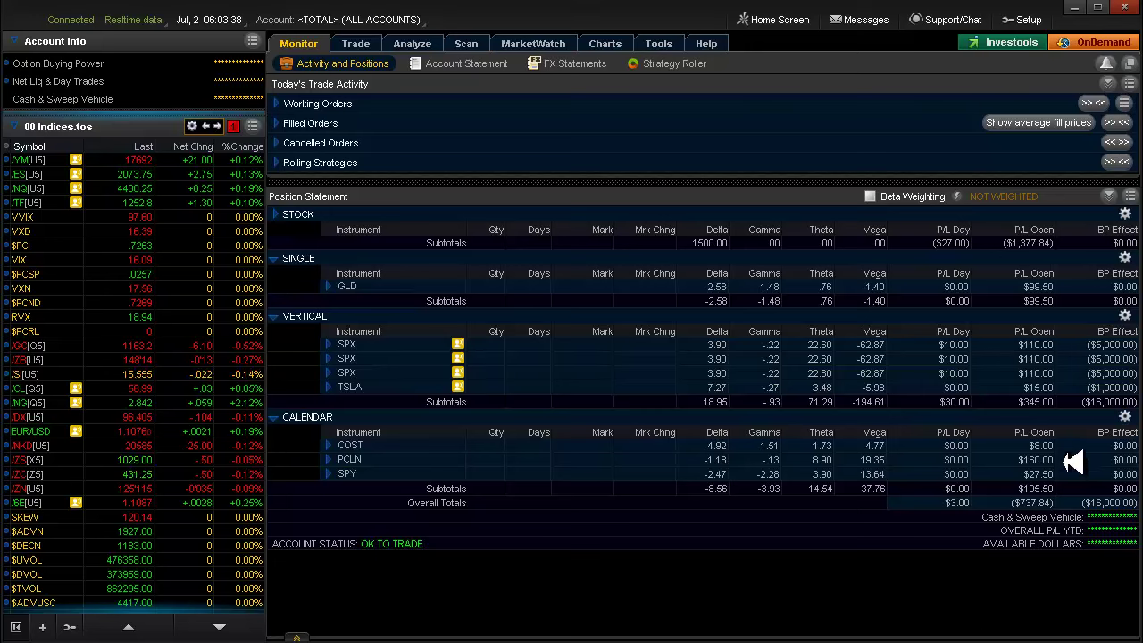
click(329, 459)
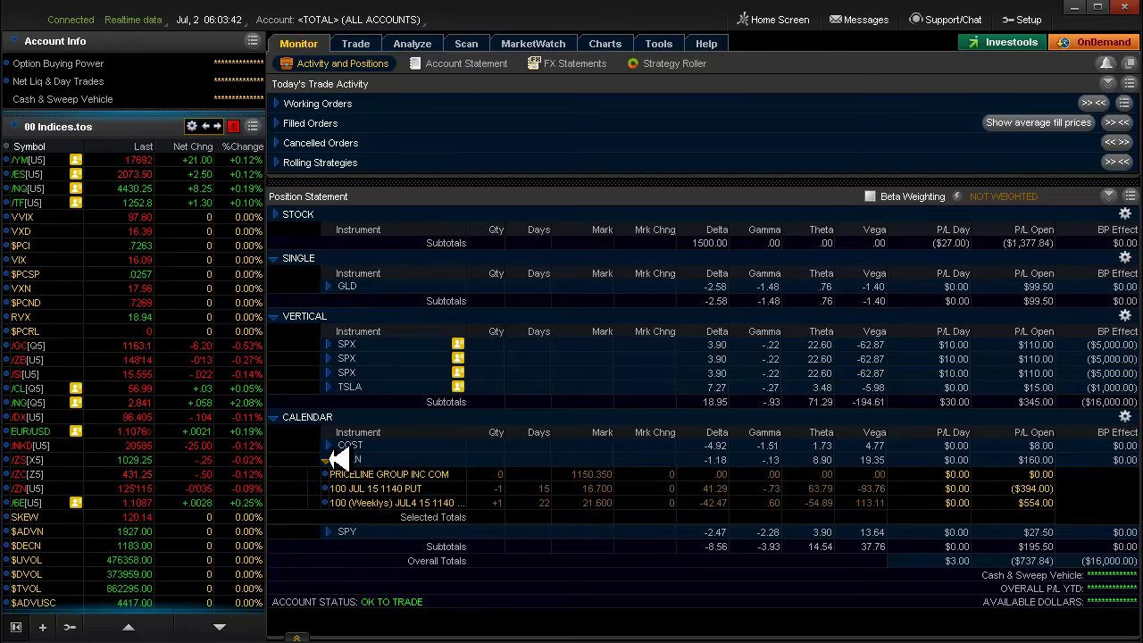
click(328, 459)
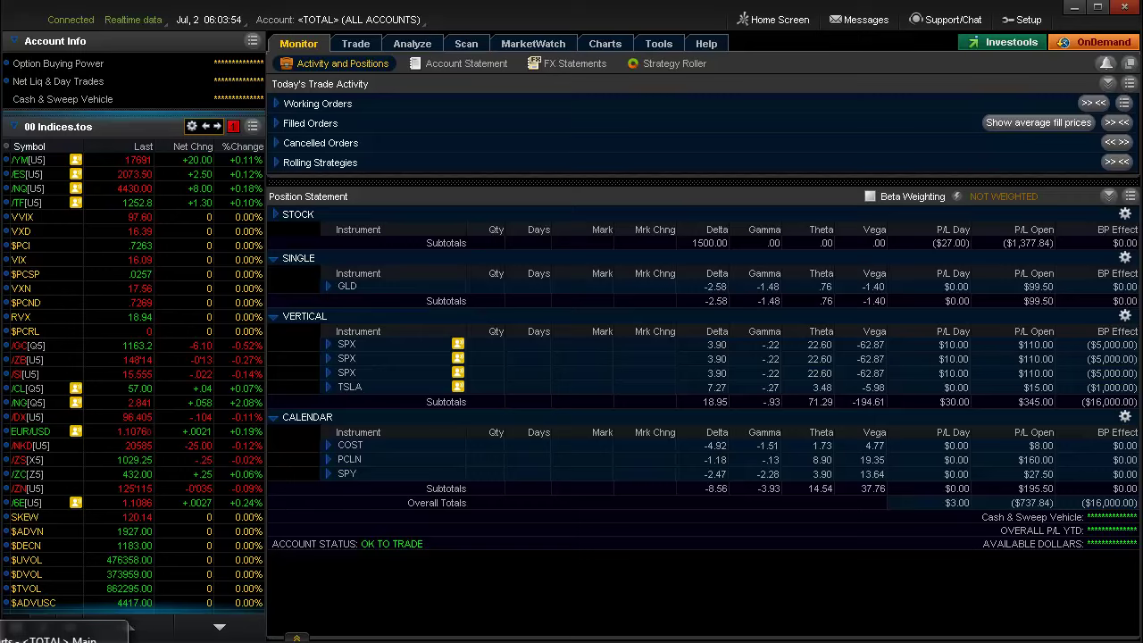
Bring up the SPX chart and switch it to one year of daily bars (1 Y : D).
click(130, 628)
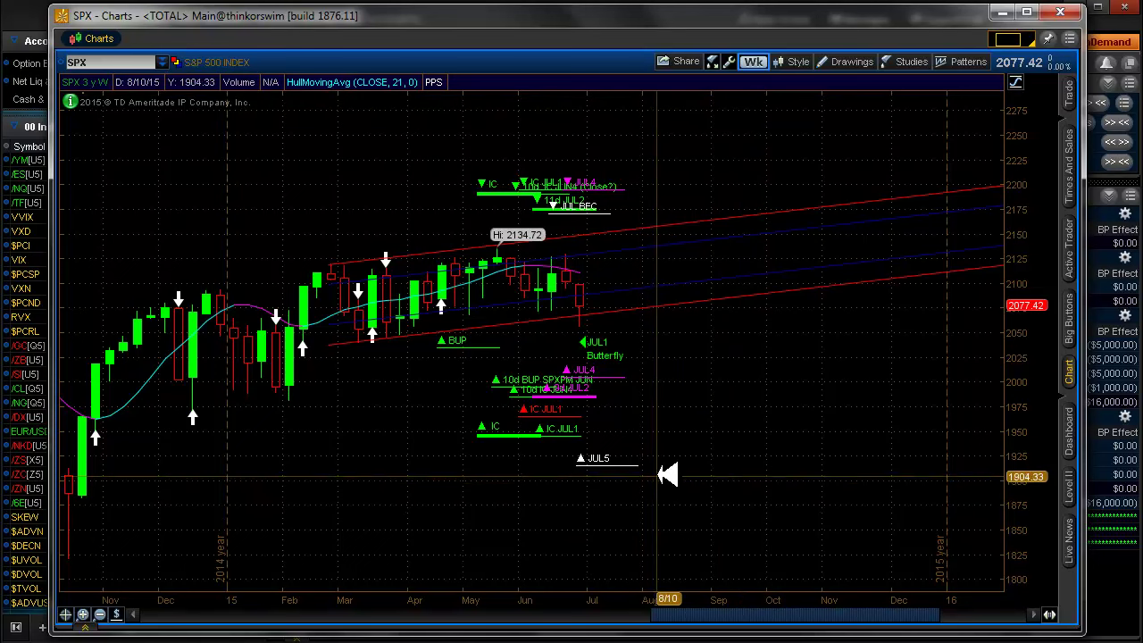
mouse_move(652, 466)
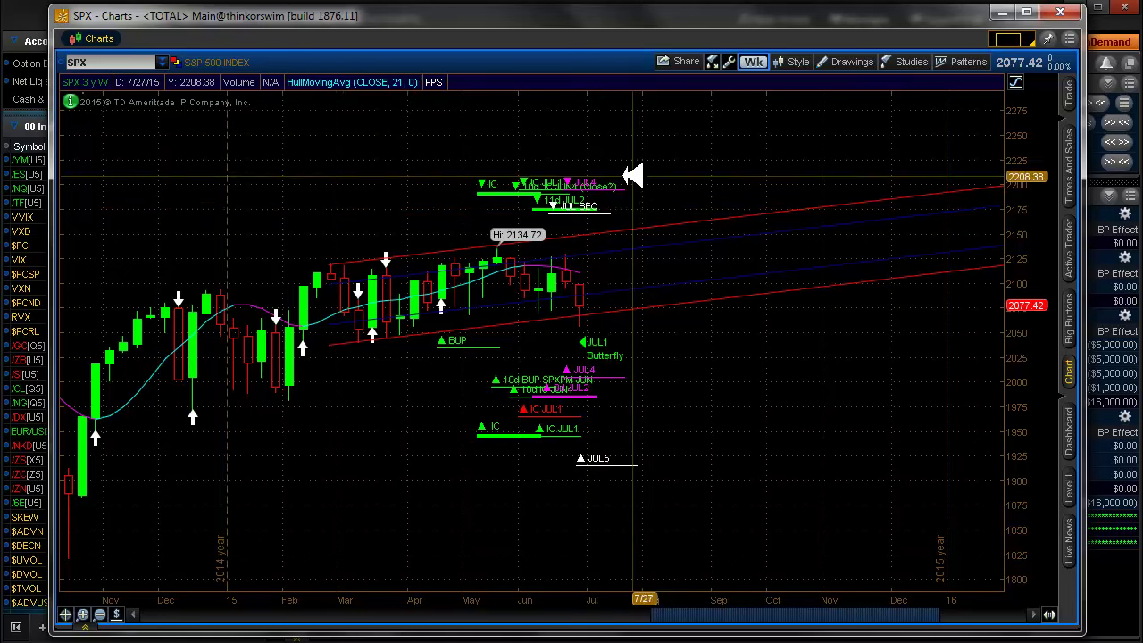
click(754, 63)
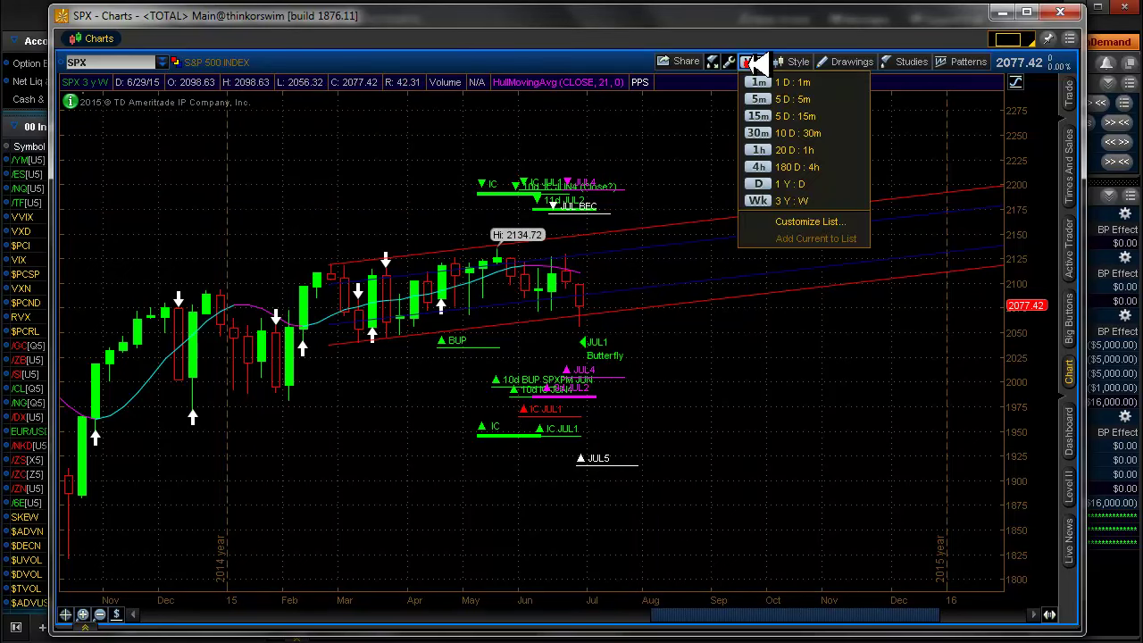
click(766, 184)
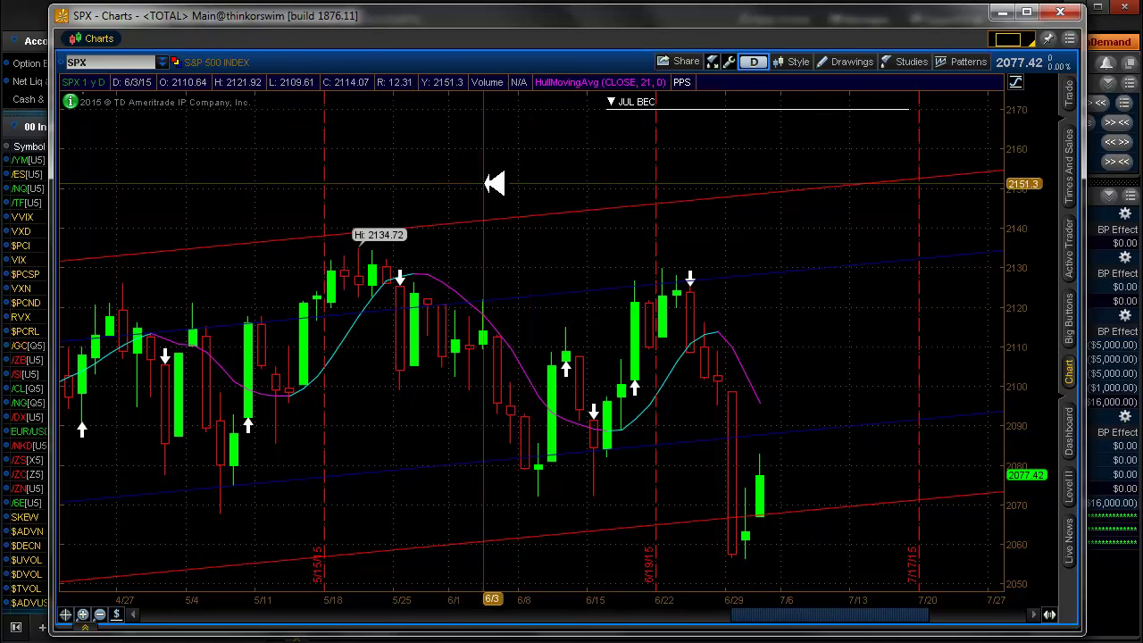
Reset the SPX chart to three-year weekly bars (3 Y : W) and return to positions.
click(759, 62)
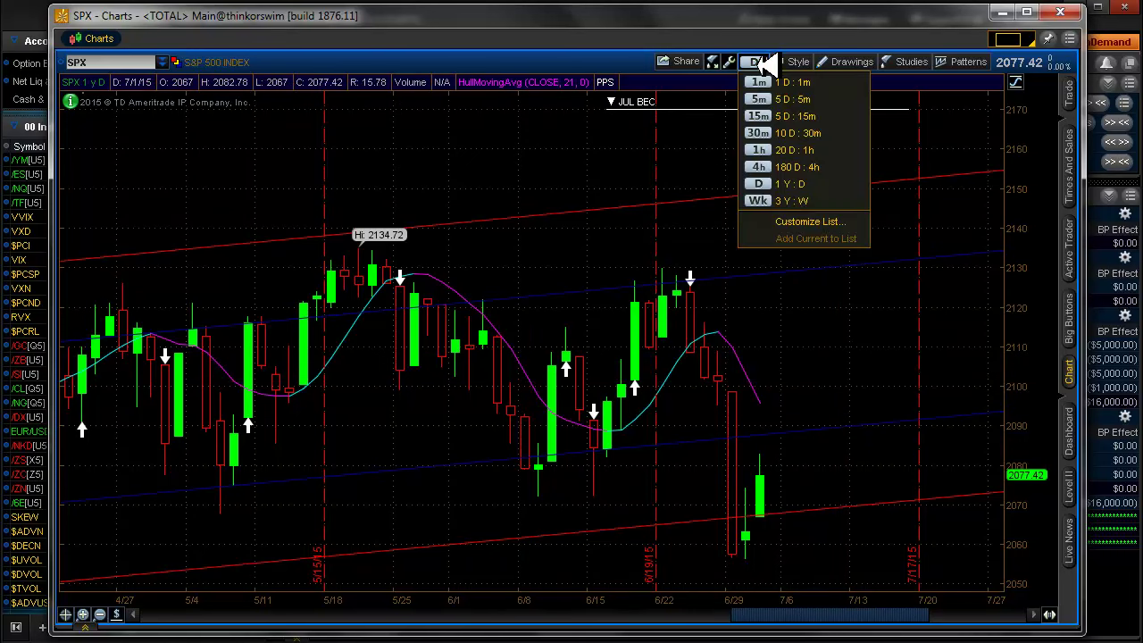
click(766, 200)
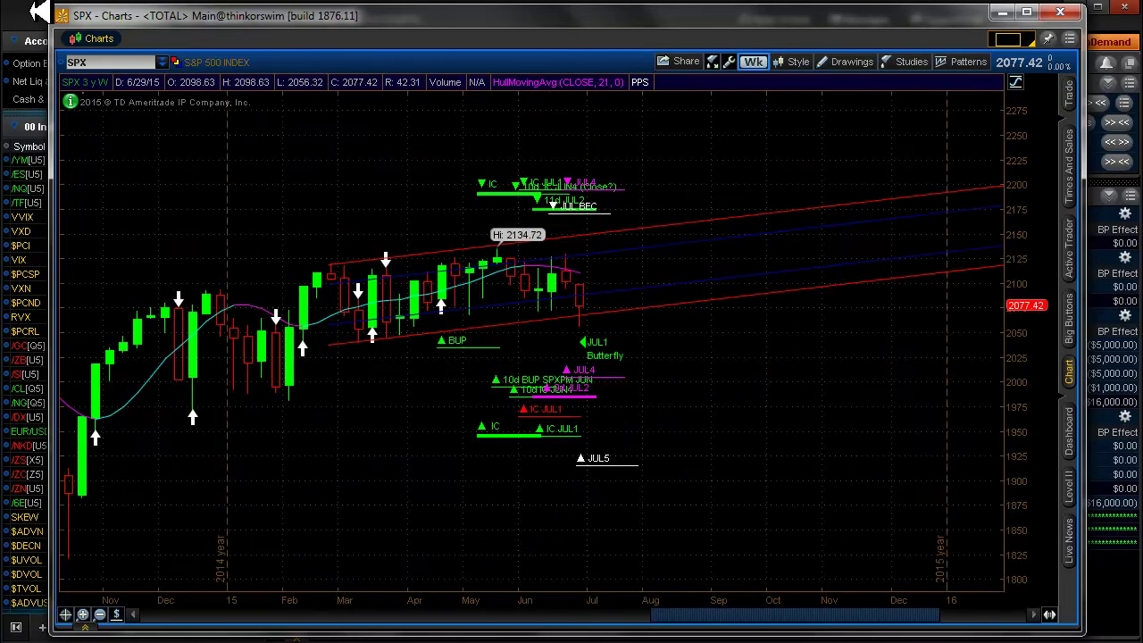
click(43, 12)
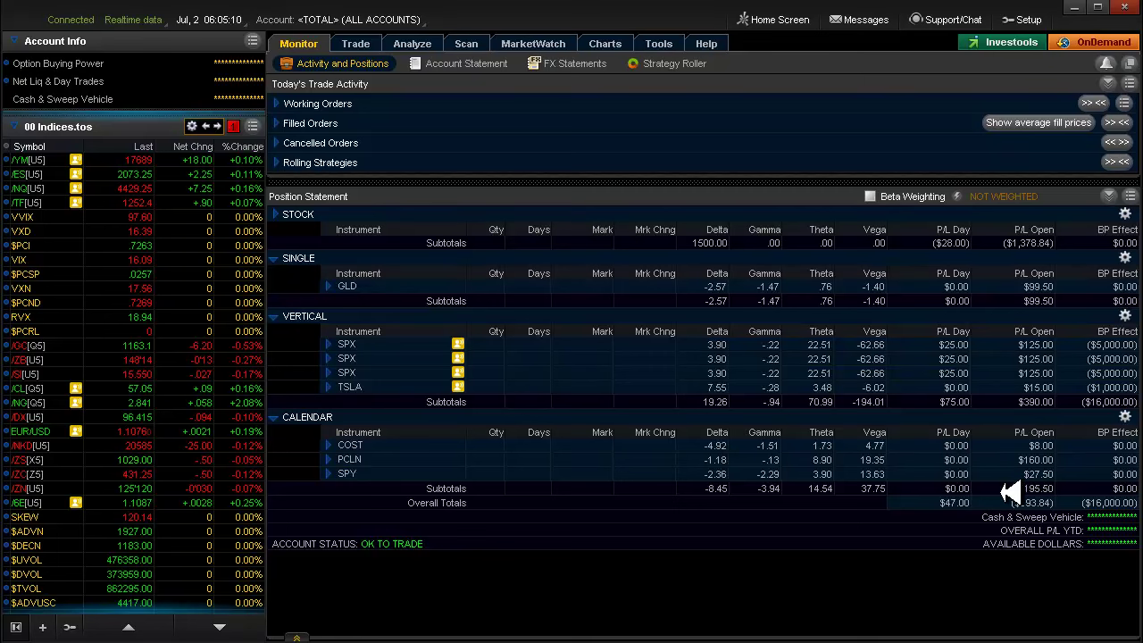
Load PCLN on the Analyze page and show its 1140 put calendar risk profile.
click(420, 42)
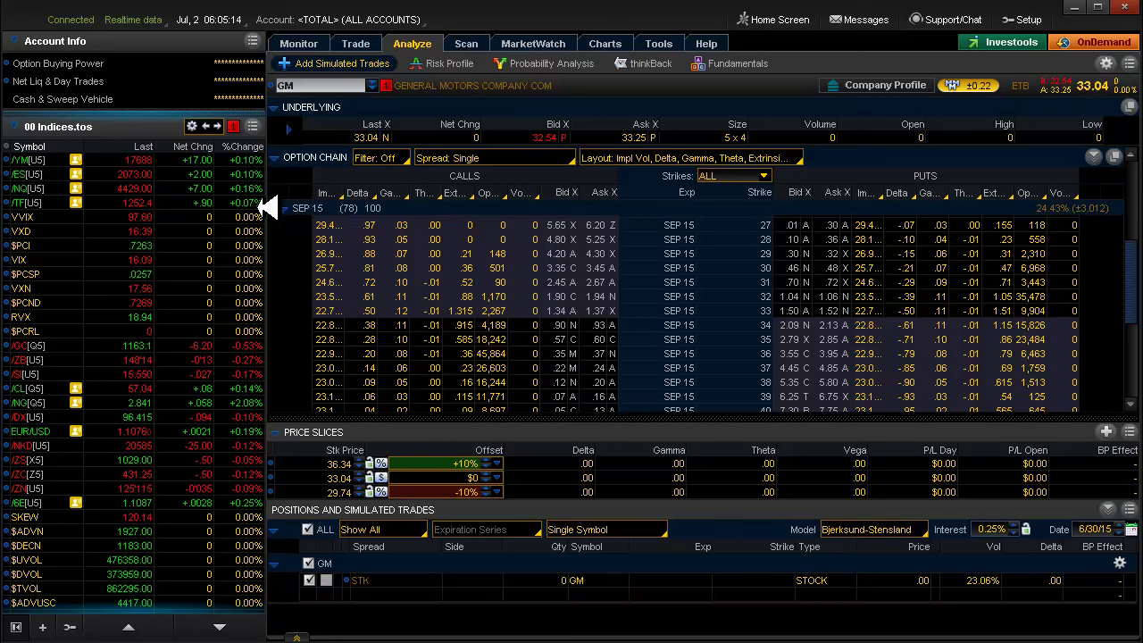
click(329, 84)
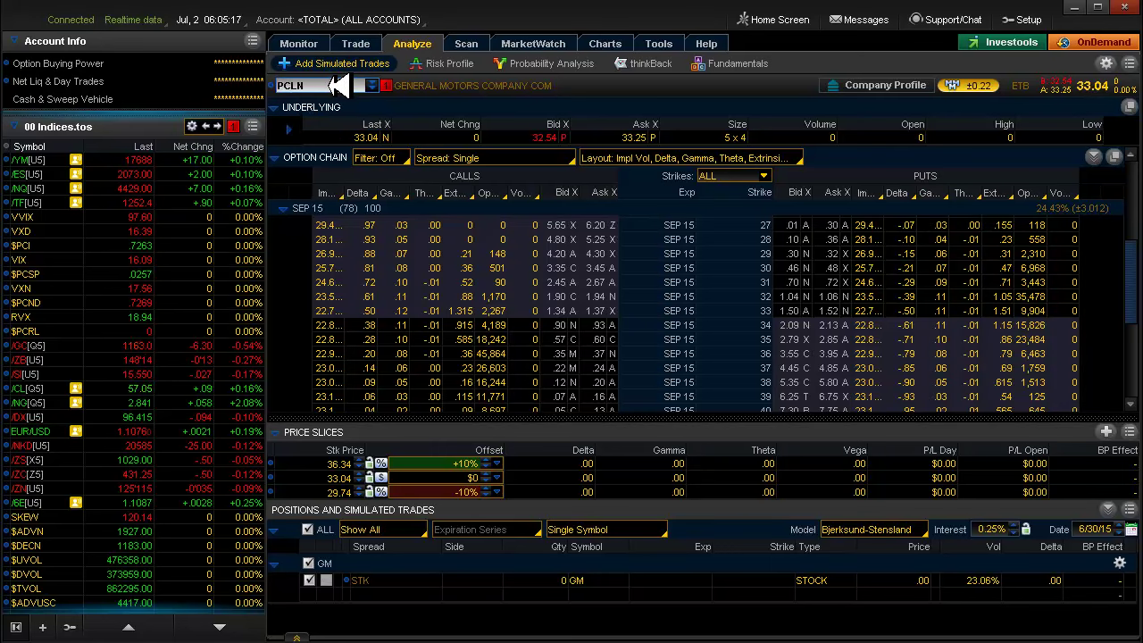
click(449, 64)
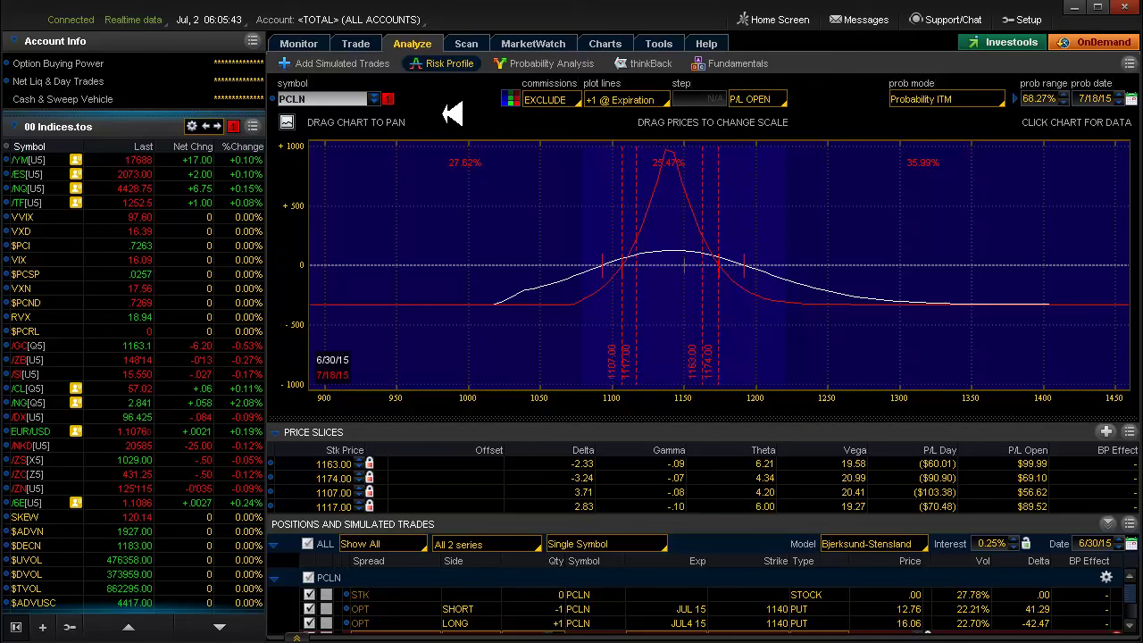
Flip between PCLN charts, risk graph and positions, ending on the five-year weekly and one-year daily charts.
click(601, 39)
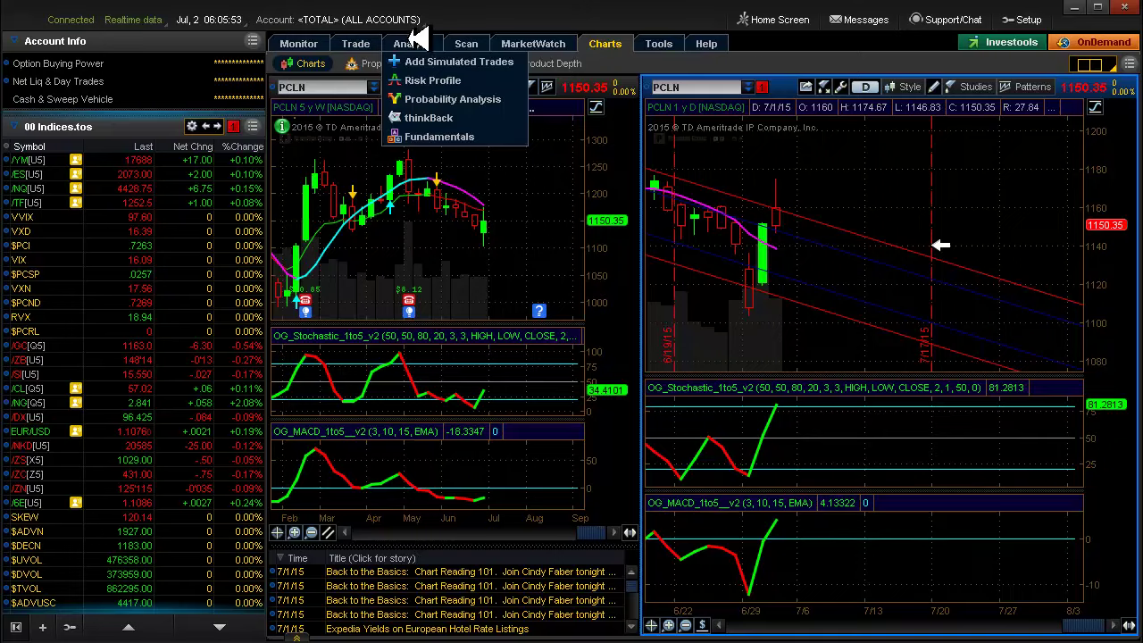
click(417, 38)
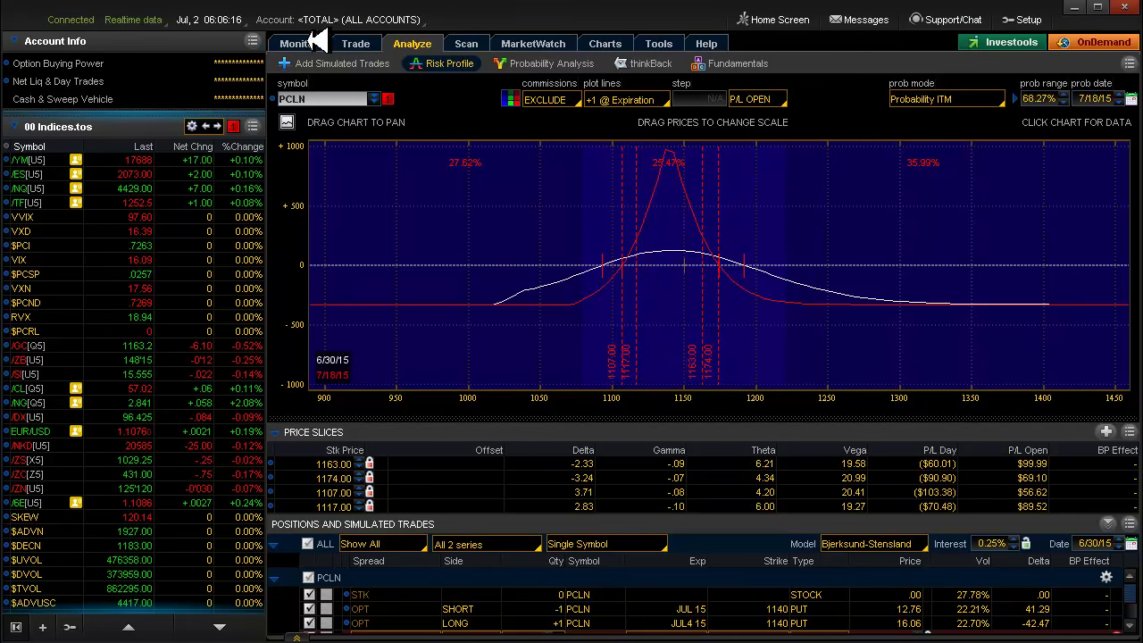
click(303, 40)
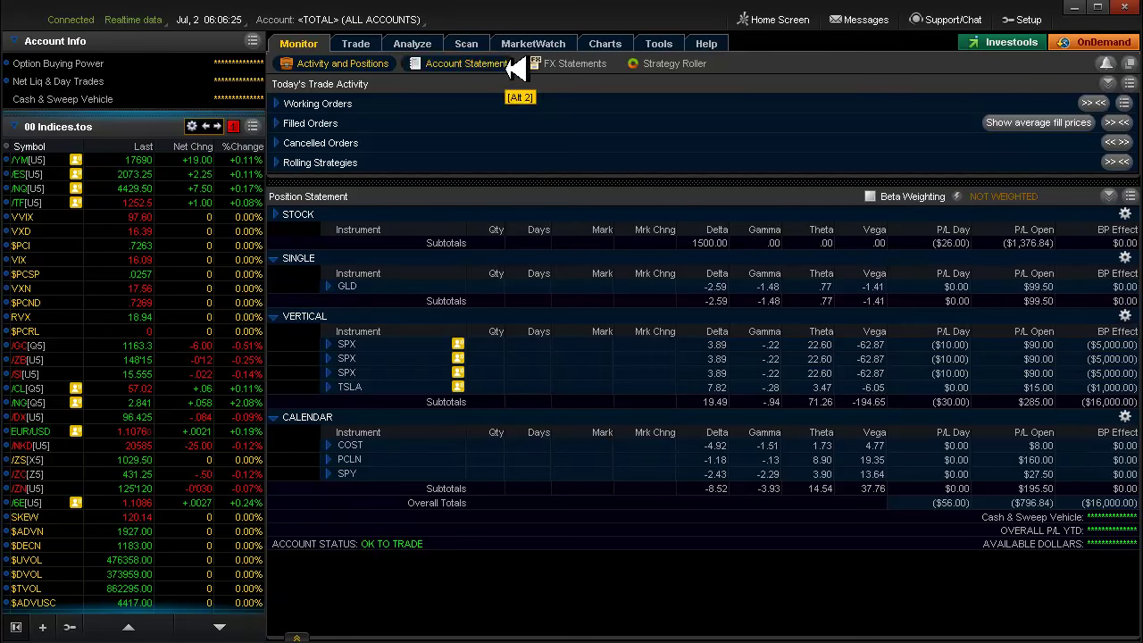
click(409, 44)
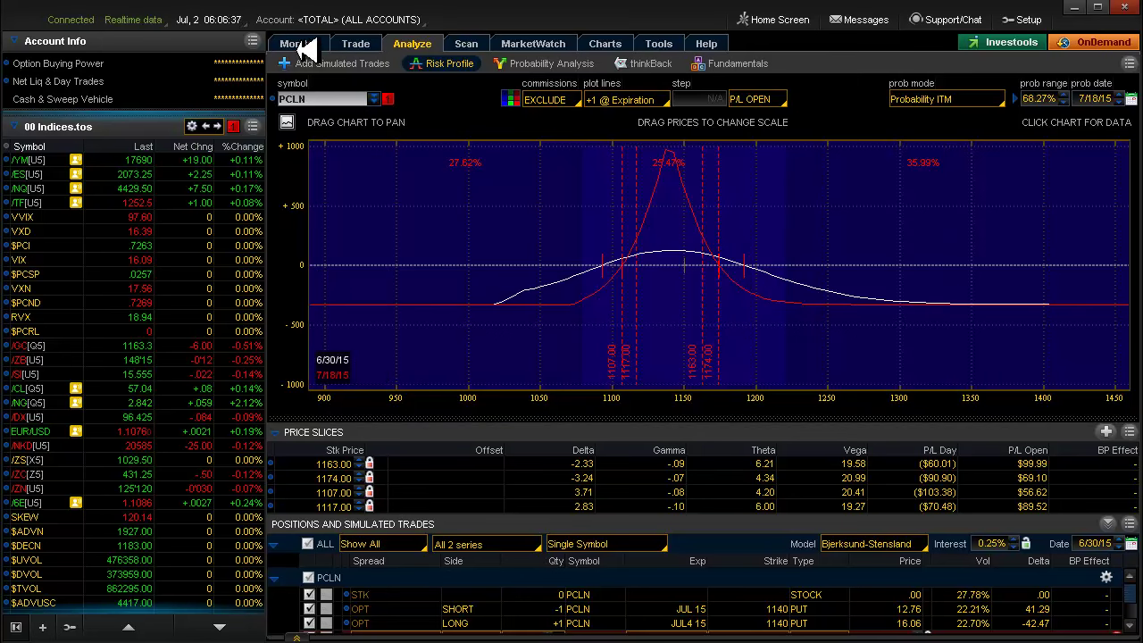
mouse_move(308, 43)
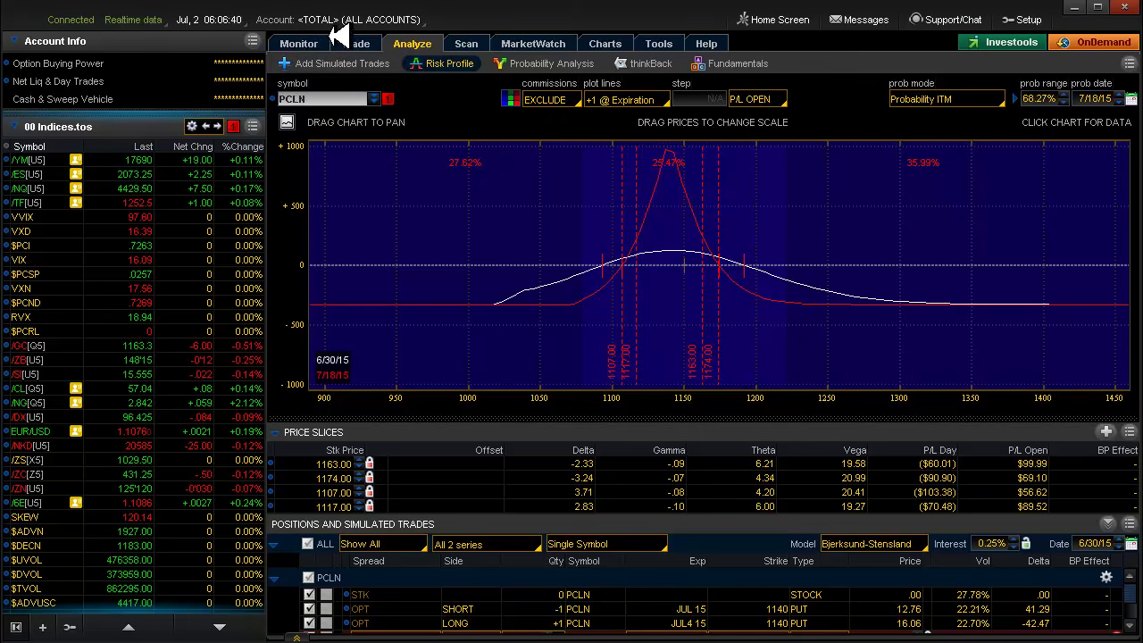
click(604, 43)
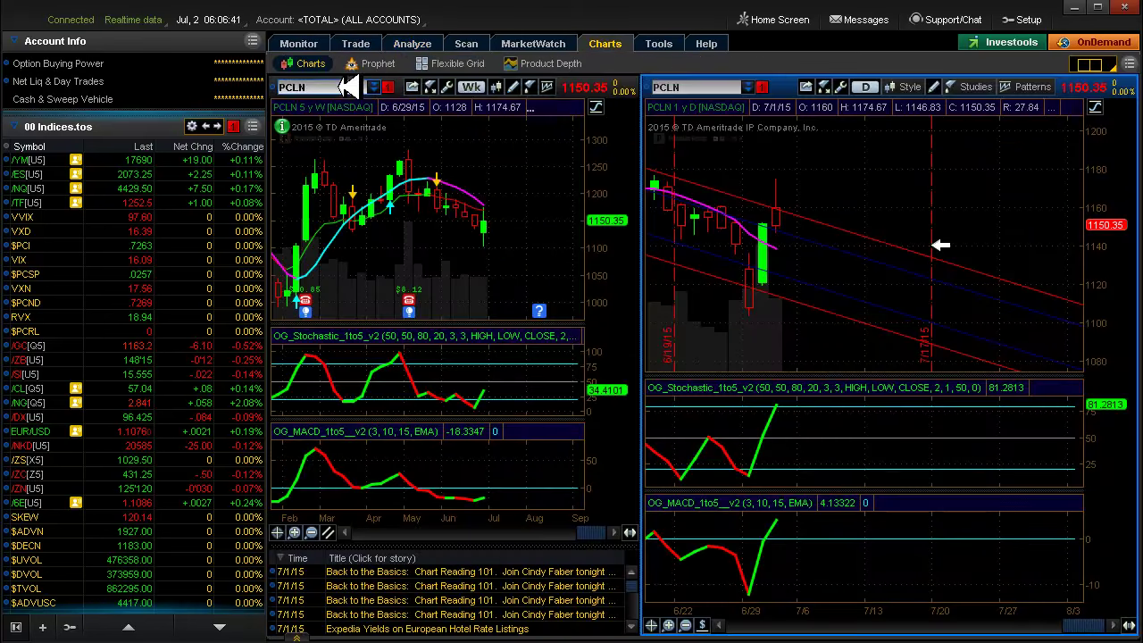
Load GM into both charts and pan the weekly chart back through its history.
text(GM)
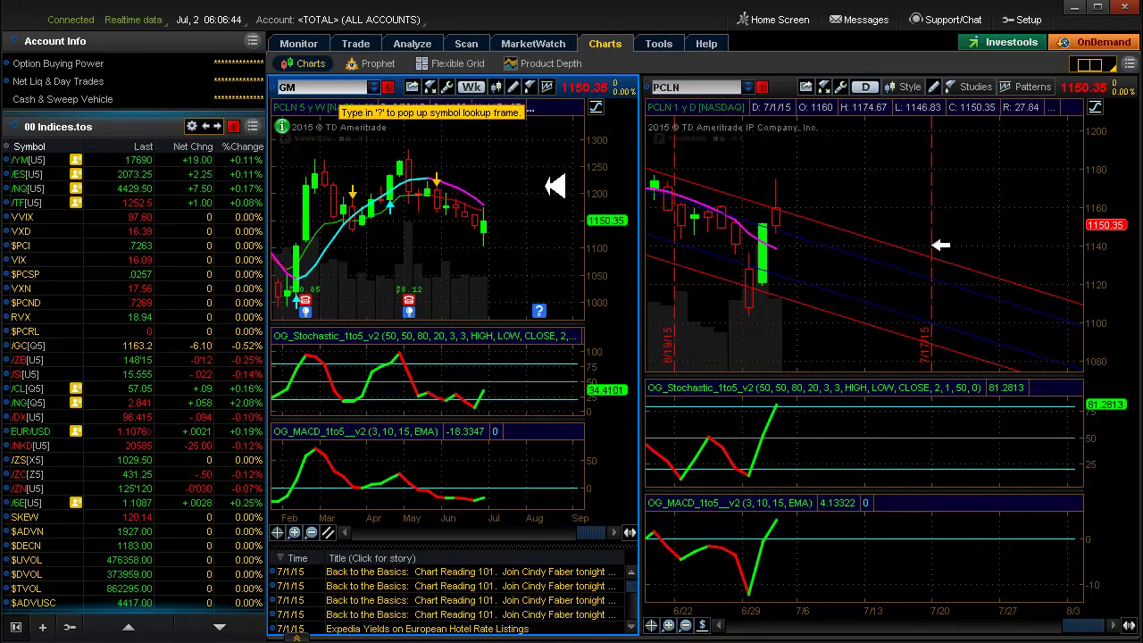
key(Return)
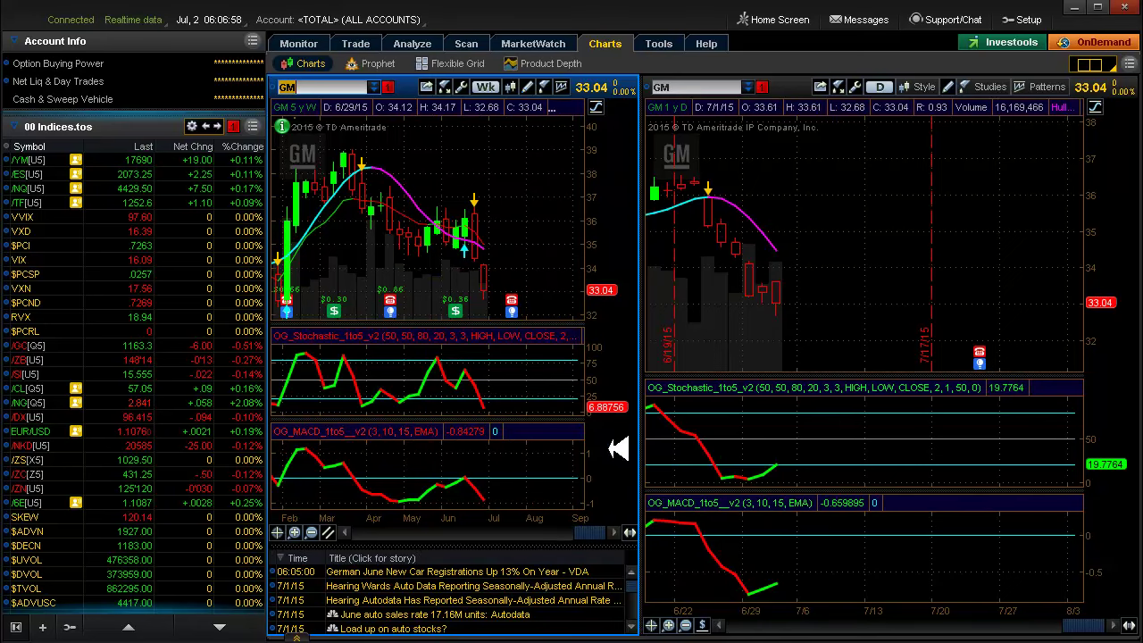
drag(591, 533, 533, 533)
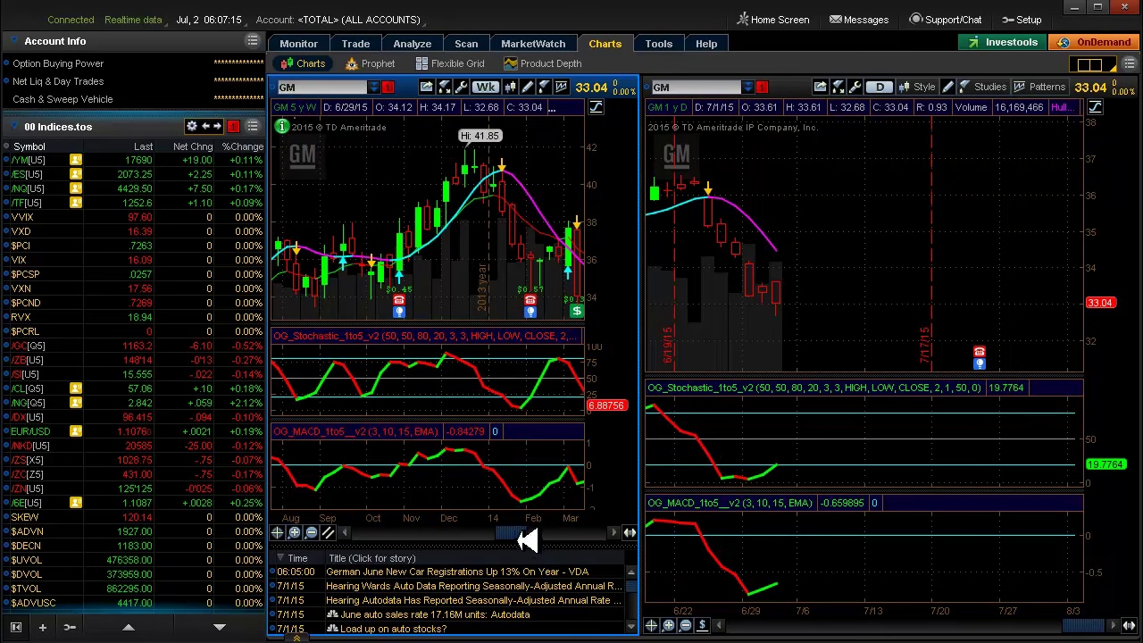
drag(529, 534, 451, 534)
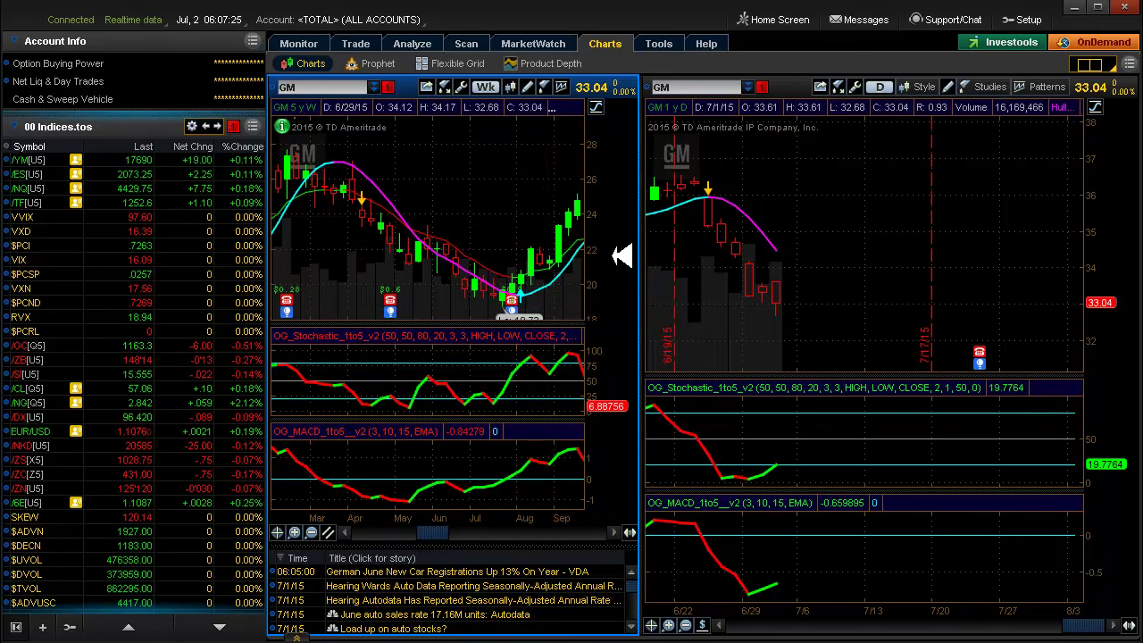
Set the weekly GM chart's price axis back to Auto scaling and pan it forward.
drag(621, 255, 625, 281)
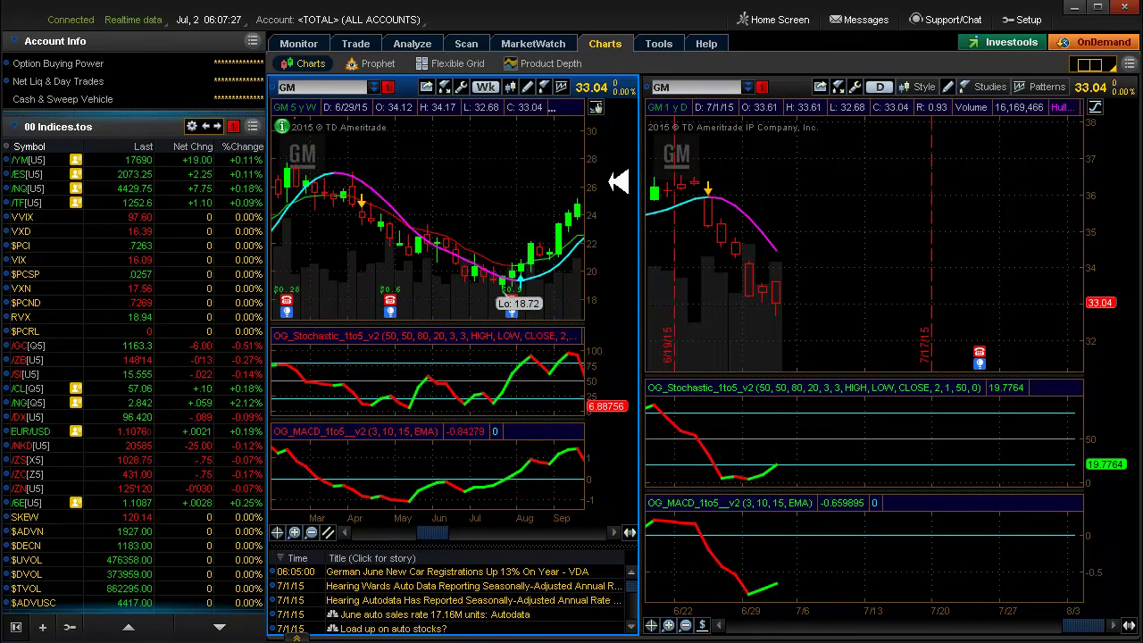
click(595, 108)
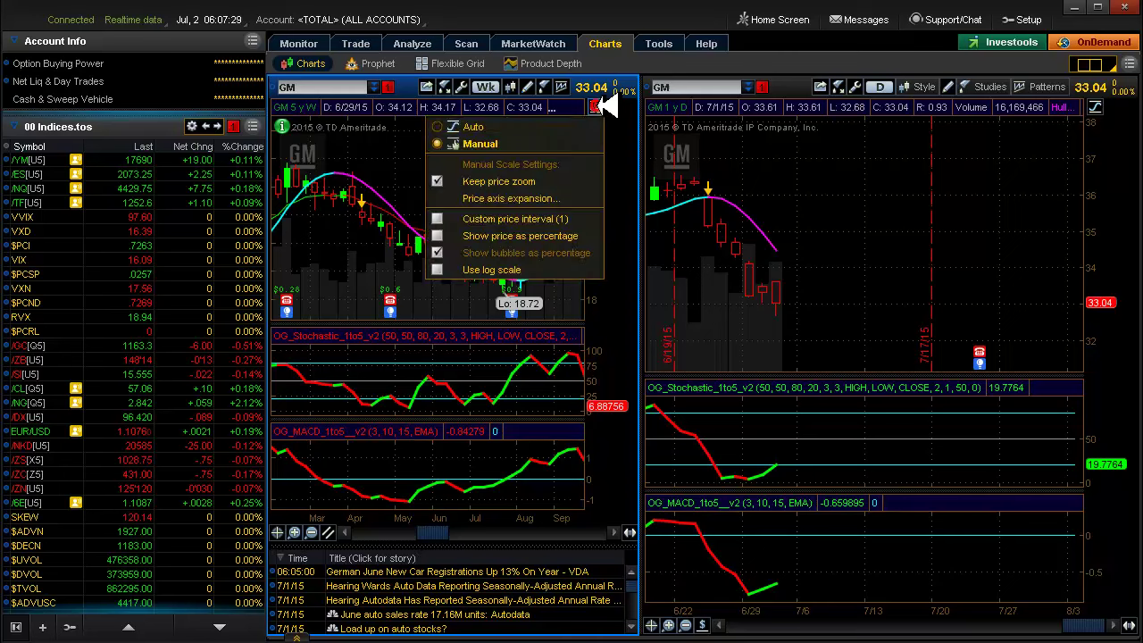
click(547, 125)
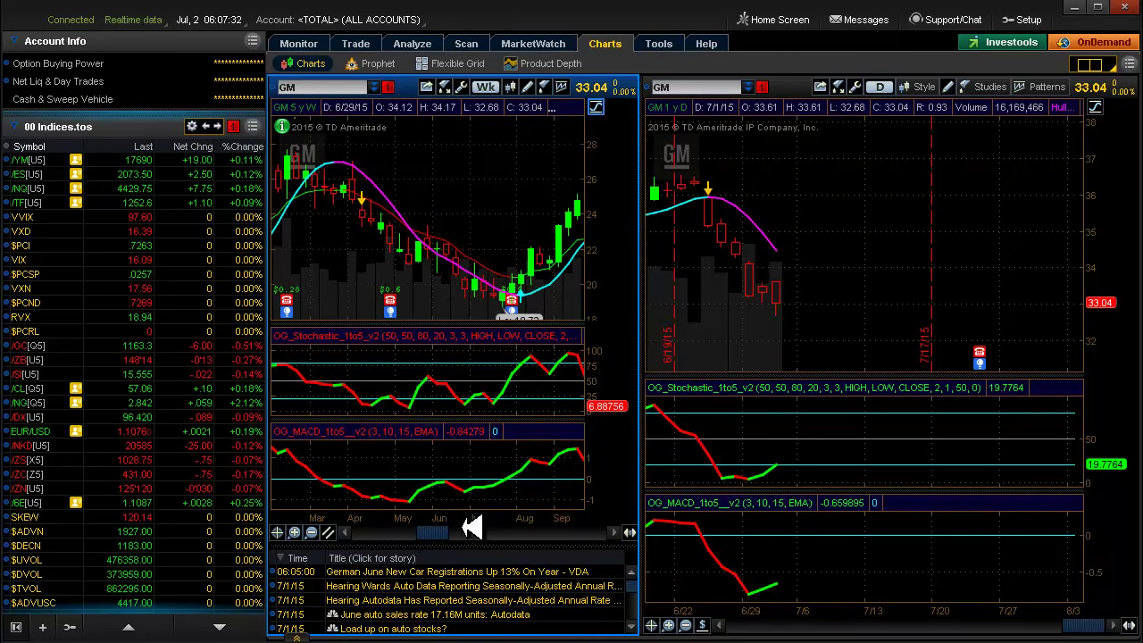
drag(456, 532, 617, 530)
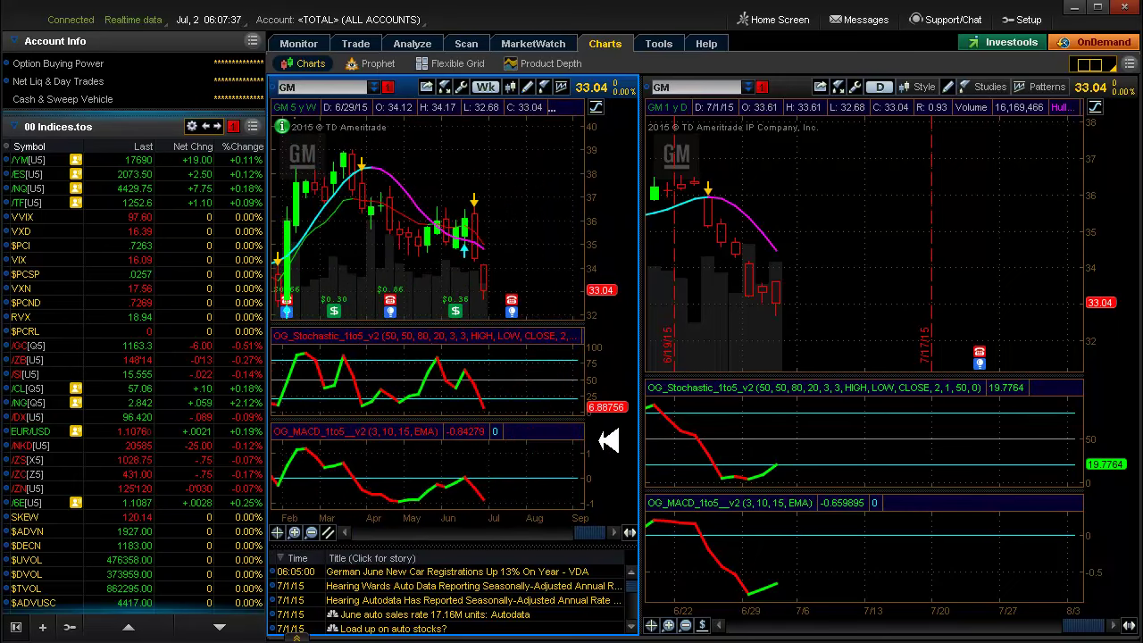
drag(1082, 626, 1060, 627)
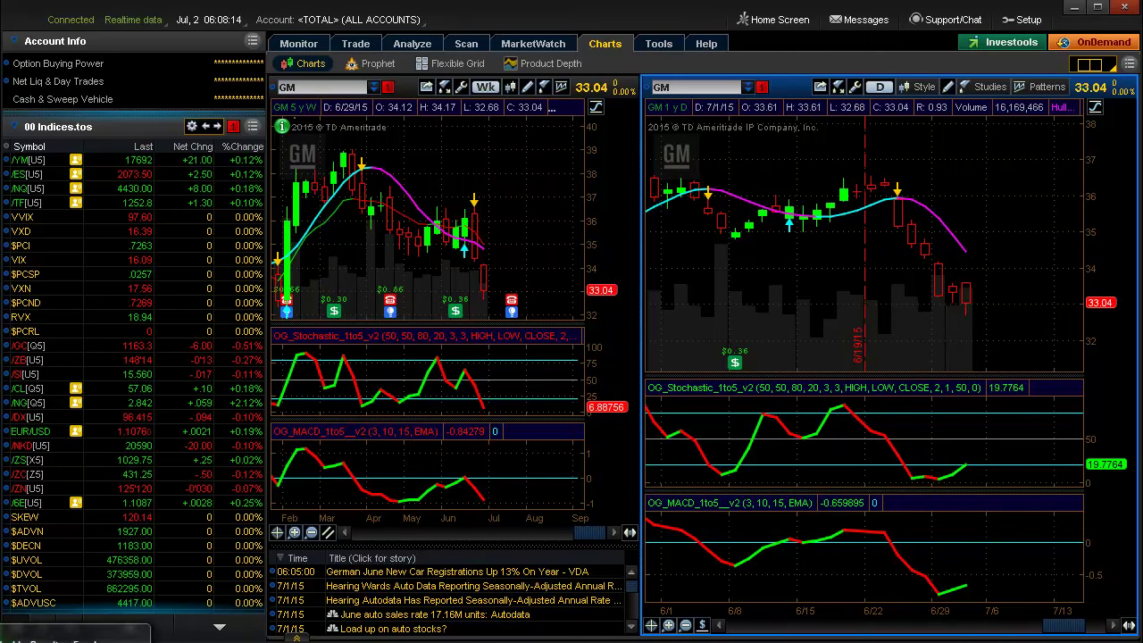
Check the GM CC covered-call sheet in Excel, then show GM's option chain on the Trade page.
key(alt+Tab)
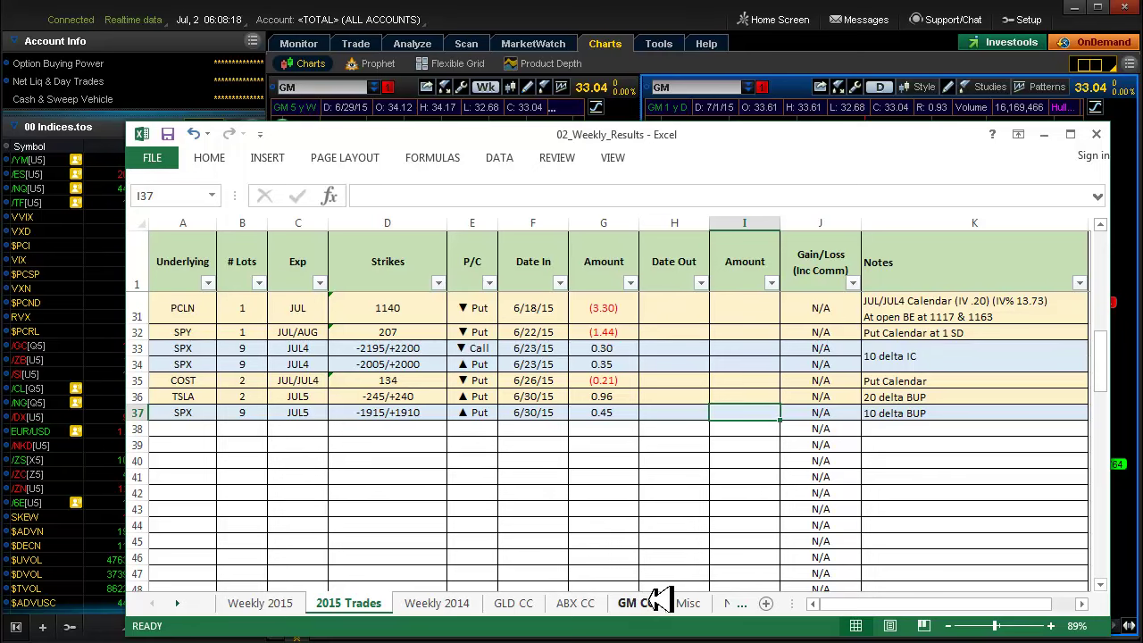
click(636, 603)
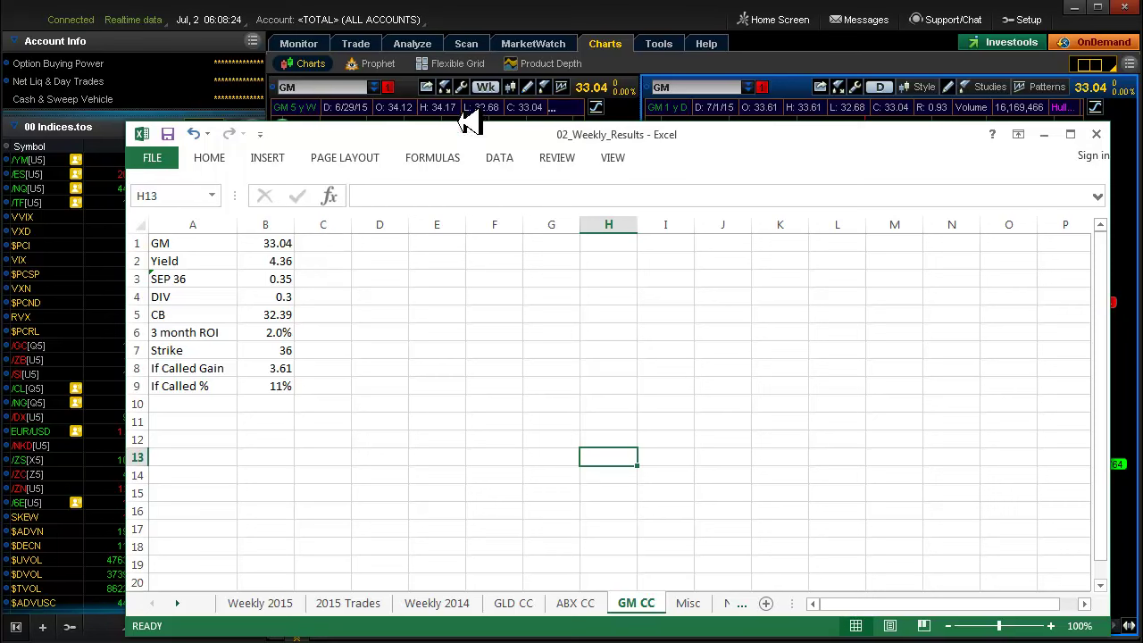
click(481, 13)
click(357, 41)
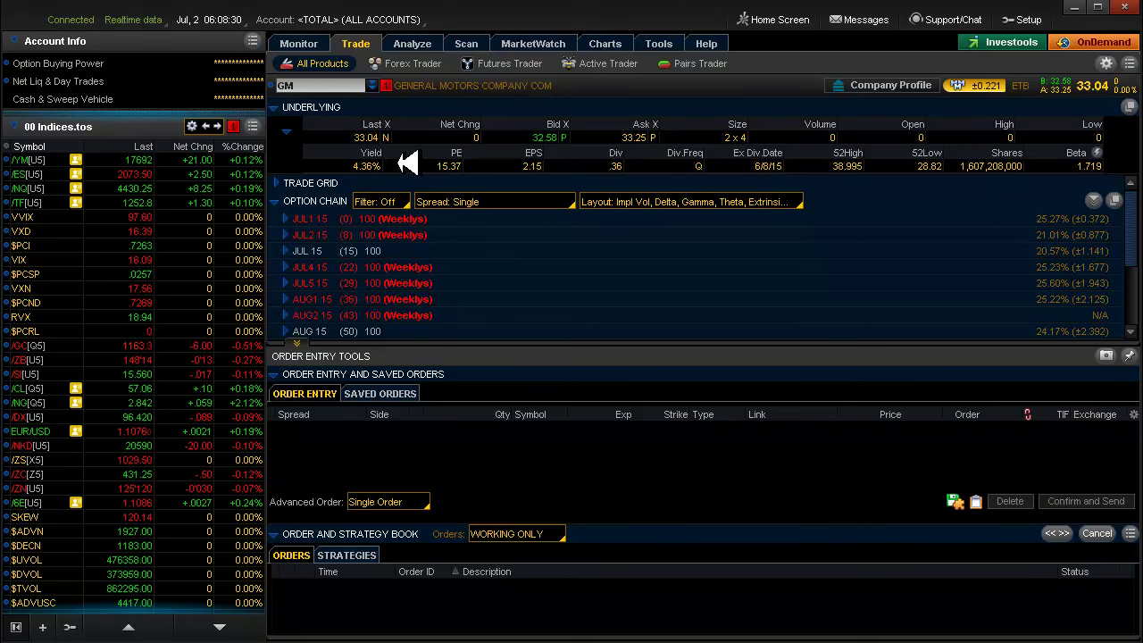
View GM's option chain under Add Simulated Trades, then return to the GM charts.
click(415, 43)
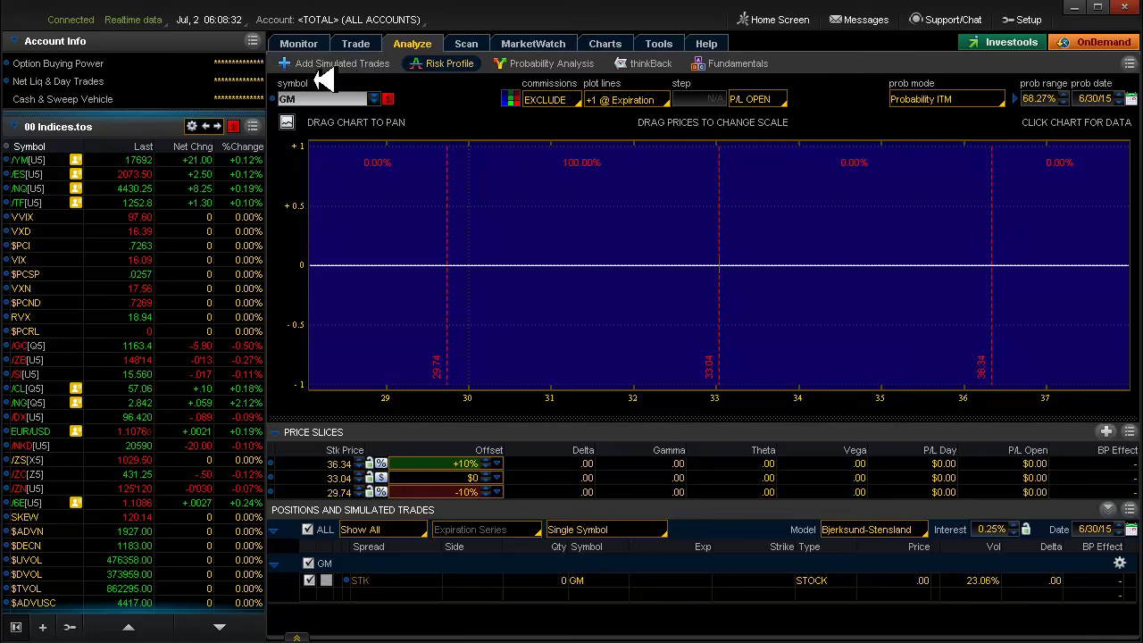
click(331, 64)
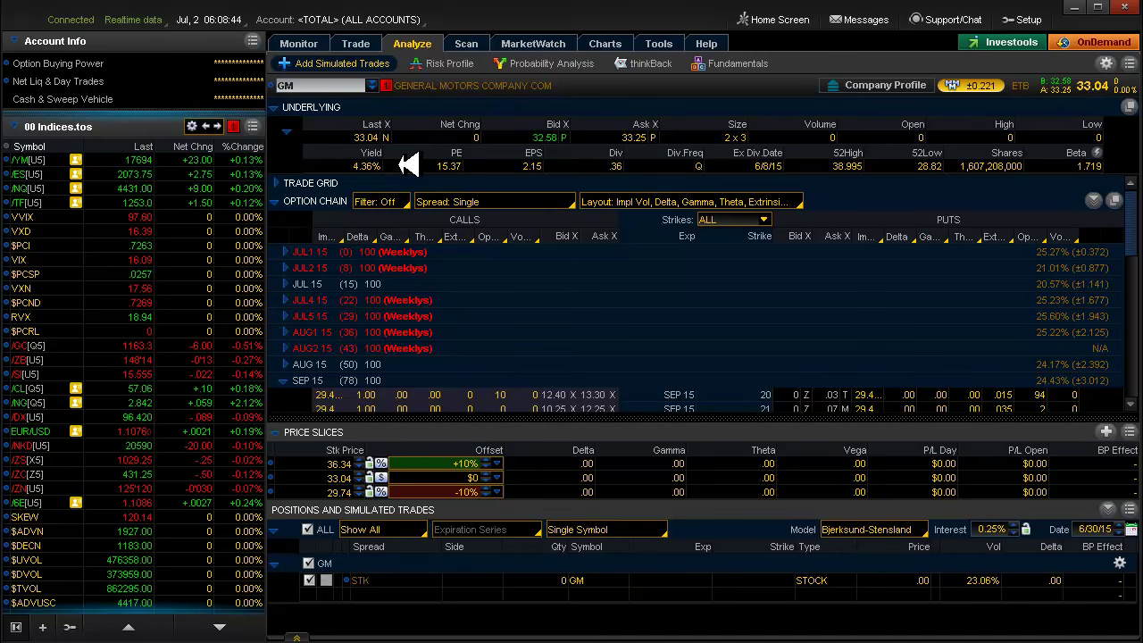
click(594, 41)
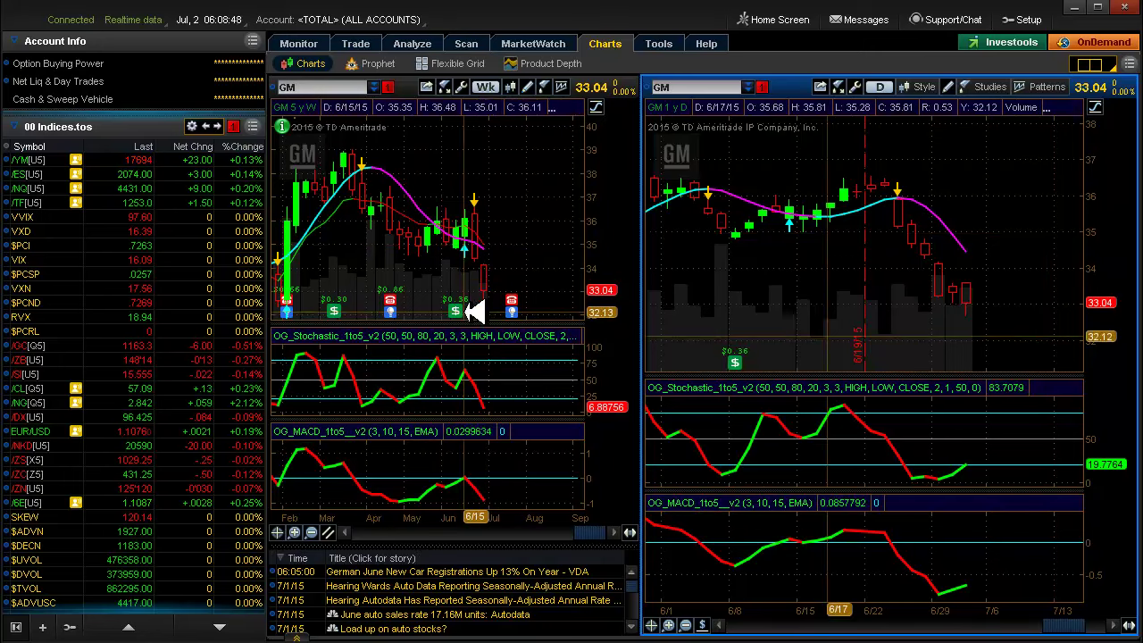
Check GM's dividend marker on the chart, then return to the Excel GM CC sheet.
mouse_move(466, 313)
mouse_move(593, 531)
mouse_down()
mouse_move(459, 524)
mouse_move(396, 492)
mouse_move(401, 524)
mouse_move(592, 537)
mouse_up()
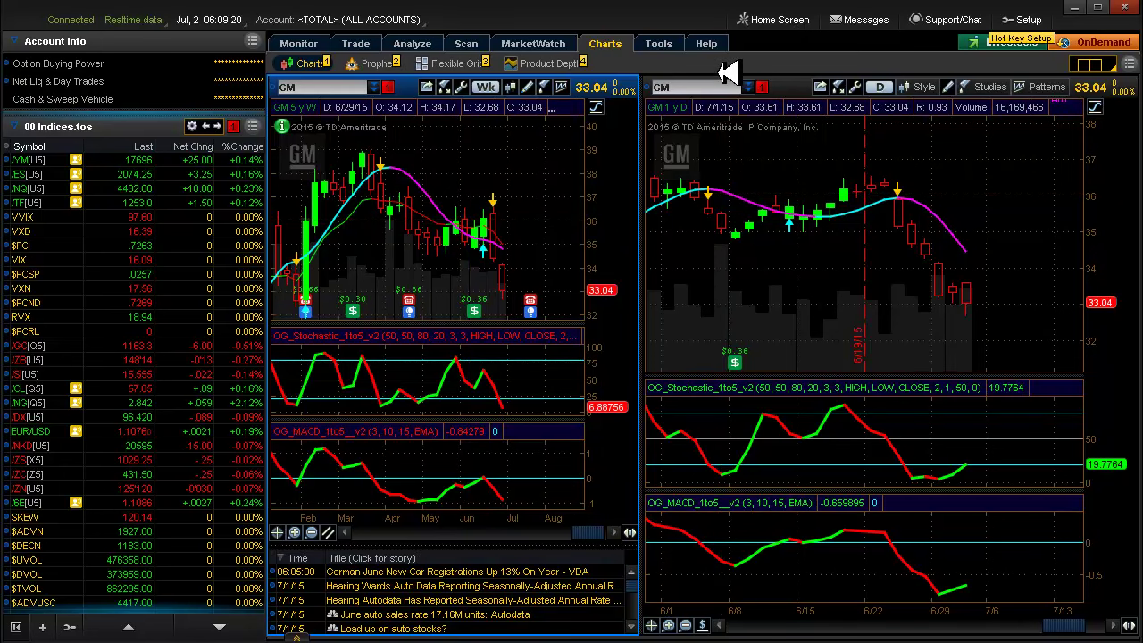
key(alt+Tab)
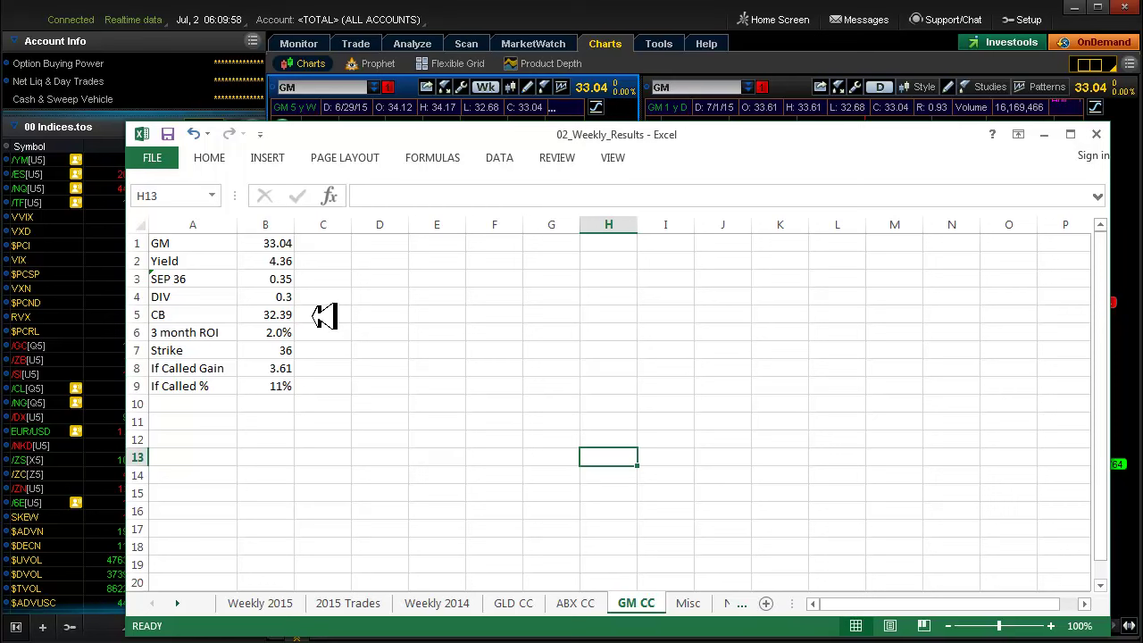
click(482, 11)
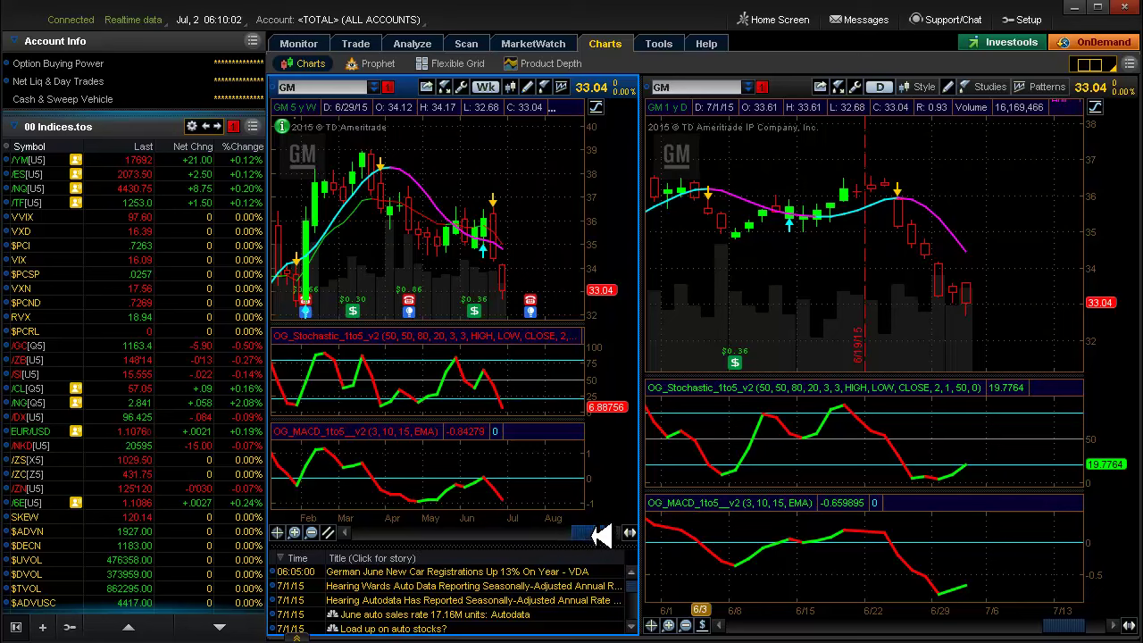
drag(600, 532, 447, 540)
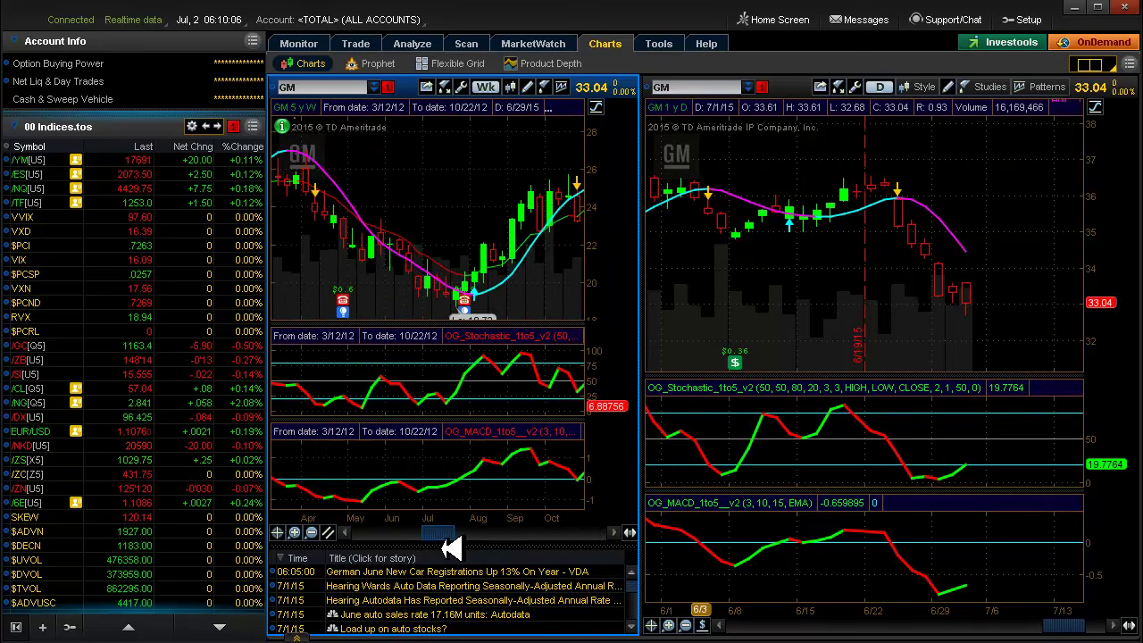
click(604, 107)
click(544, 125)
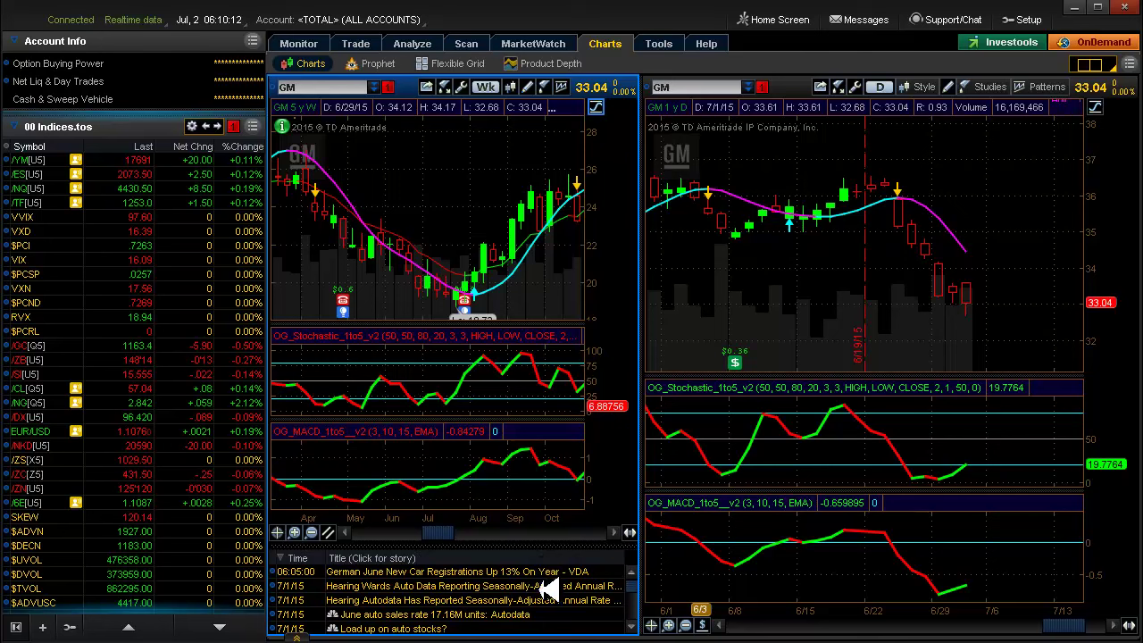
drag(438, 534, 585, 551)
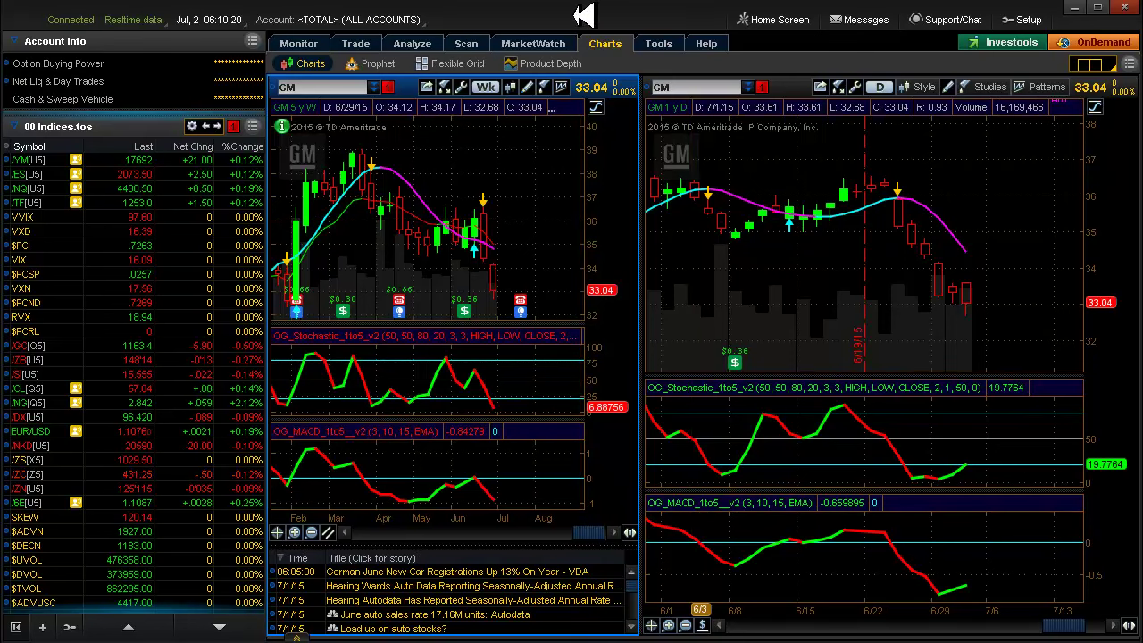
key(alt+Tab)
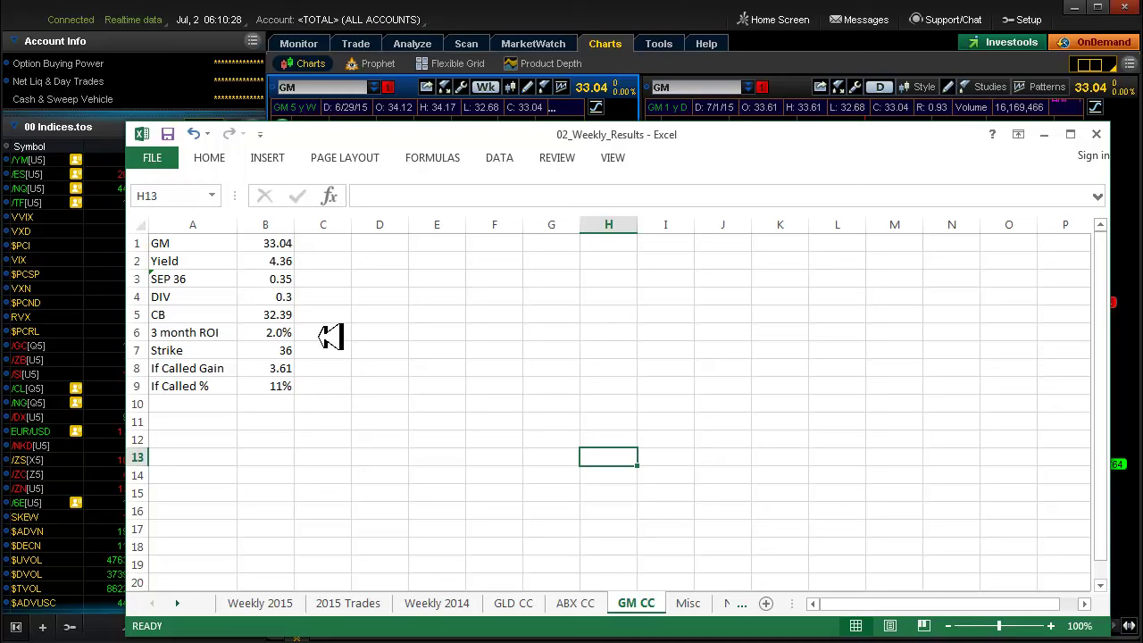
click(288, 332)
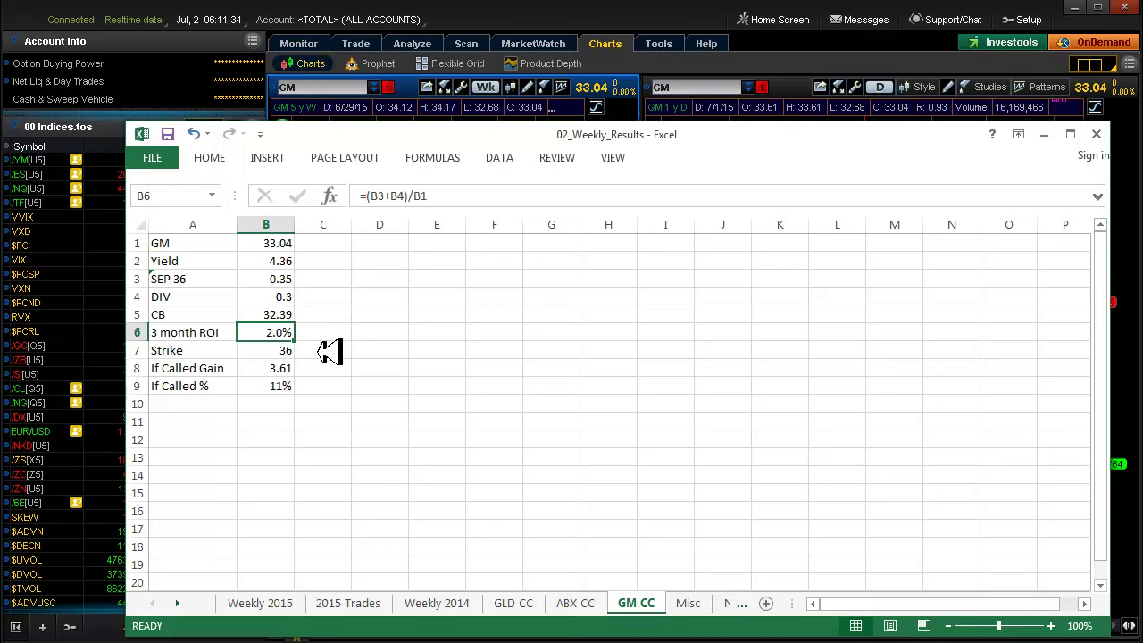
Move off the 3 month ROI cell, switch Excel to the 2015 Trades sheet, and bring thinkorswim's GM charts forward.
click(339, 353)
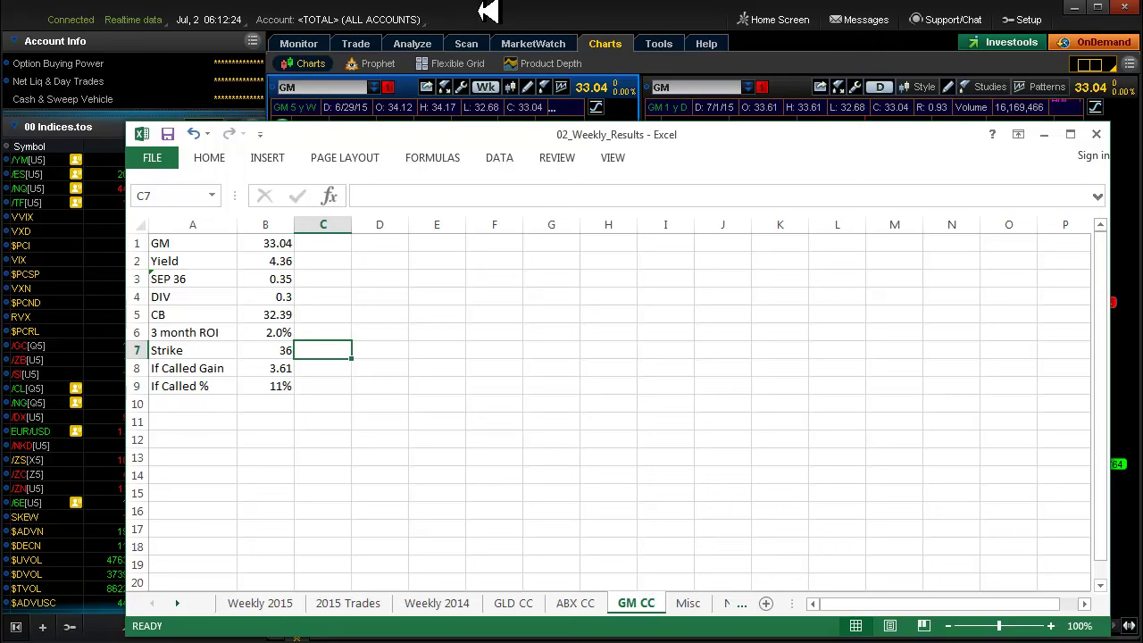
click(332, 603)
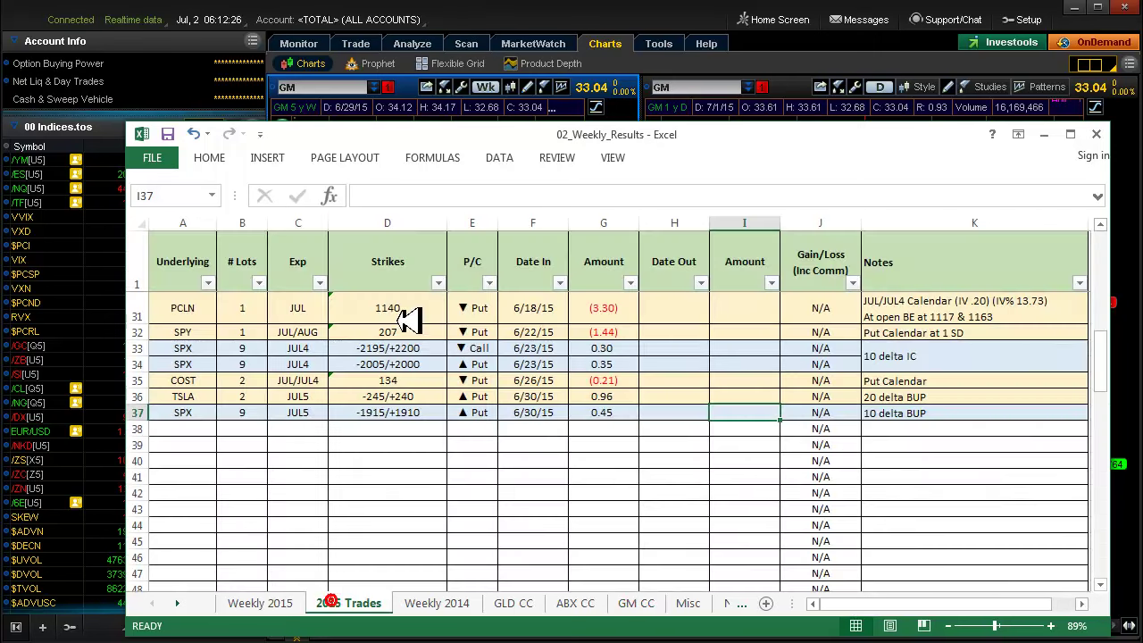
click(457, 16)
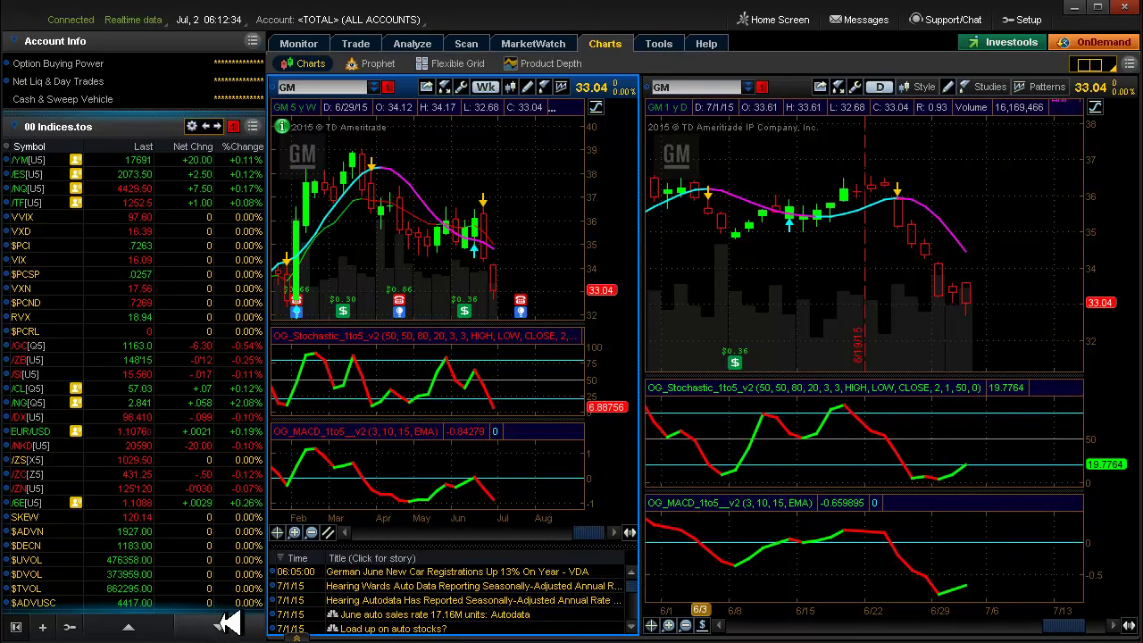
Open the 00 A Plus.tos watchlist and step the linked charts from AAPL through AMZN to BIDU.
click(130, 626)
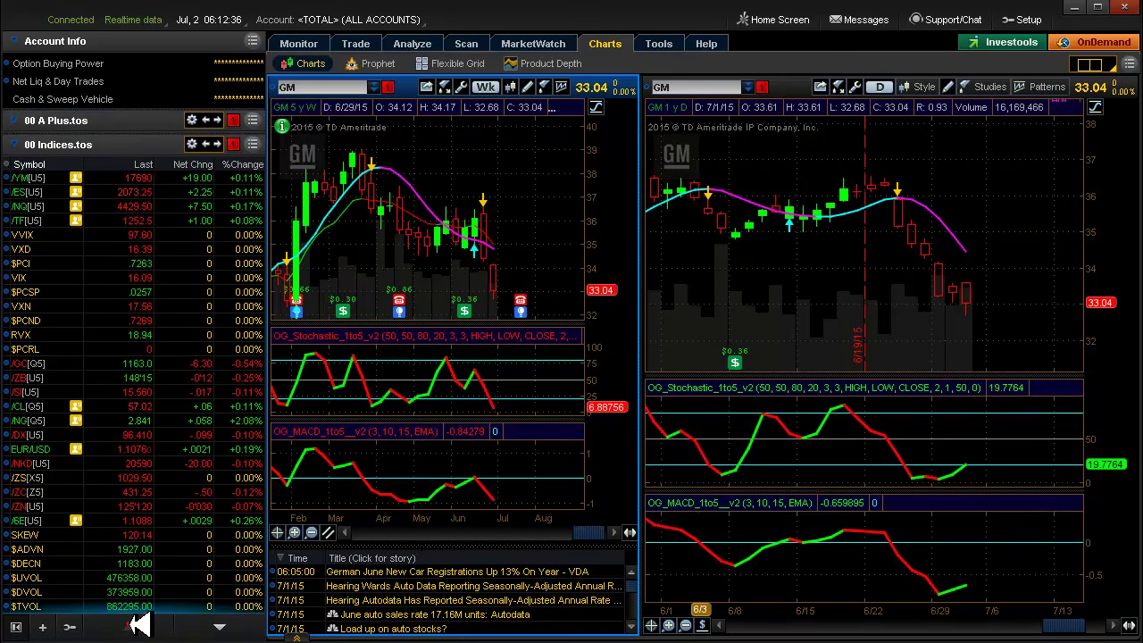
click(20, 118)
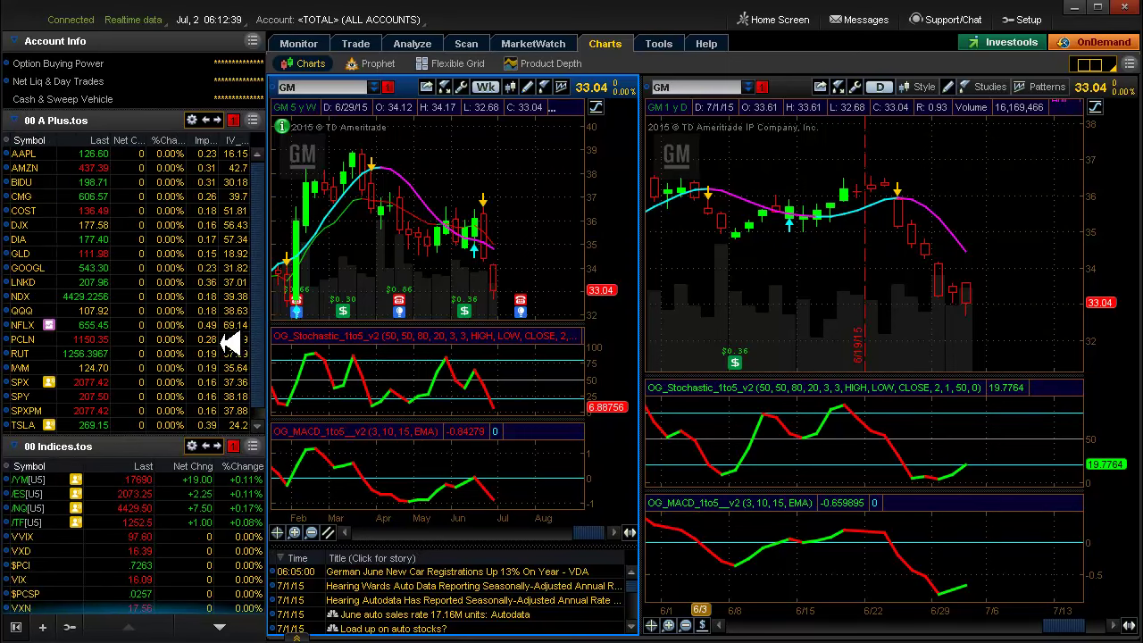
click(146, 297)
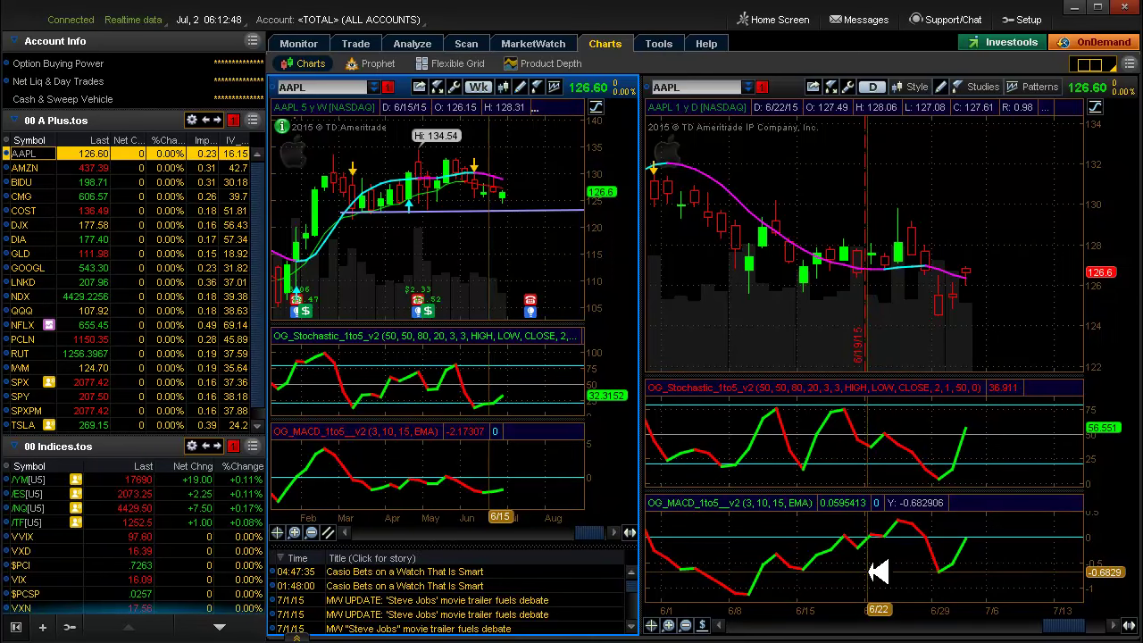
key(Down)
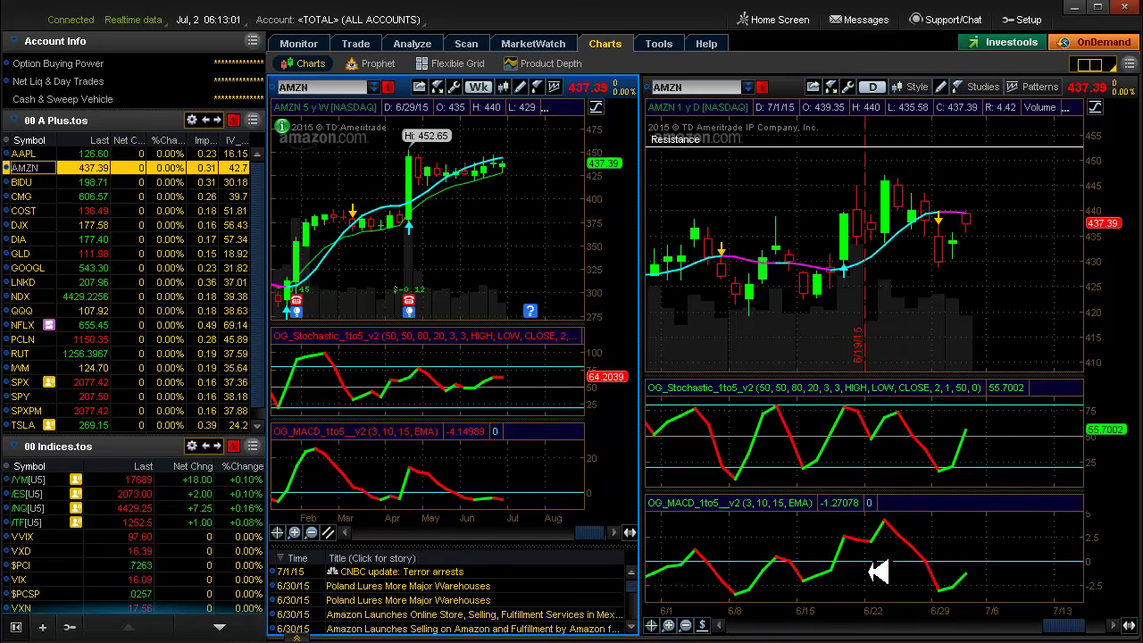
key(Down)
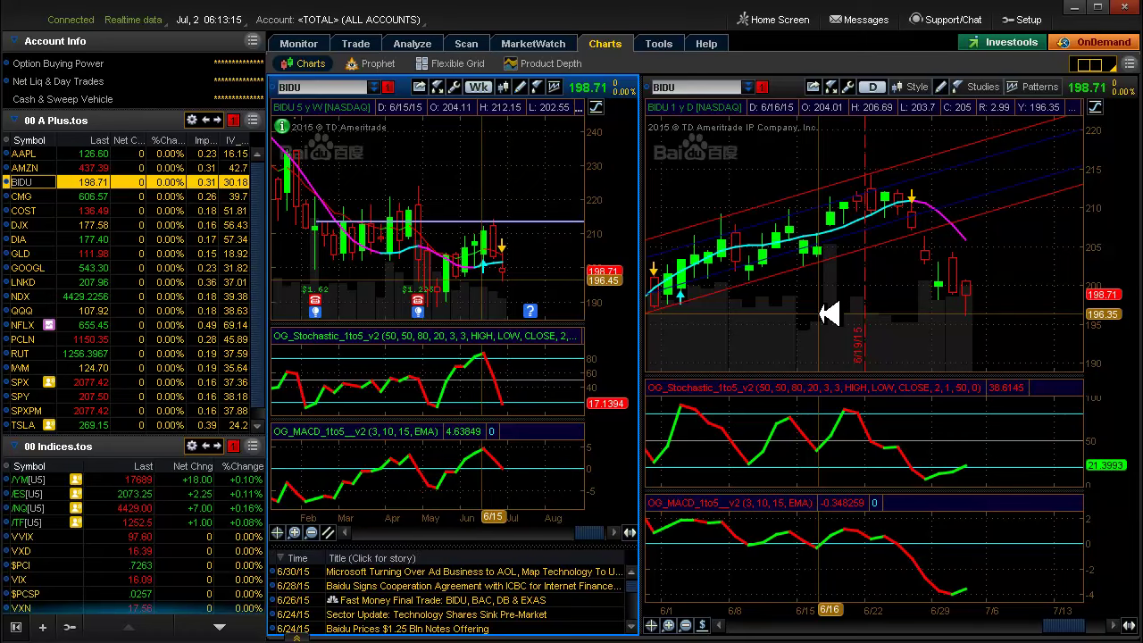
Advance the linked weekly and daily charts from BIDU to CMG.
key(Down)
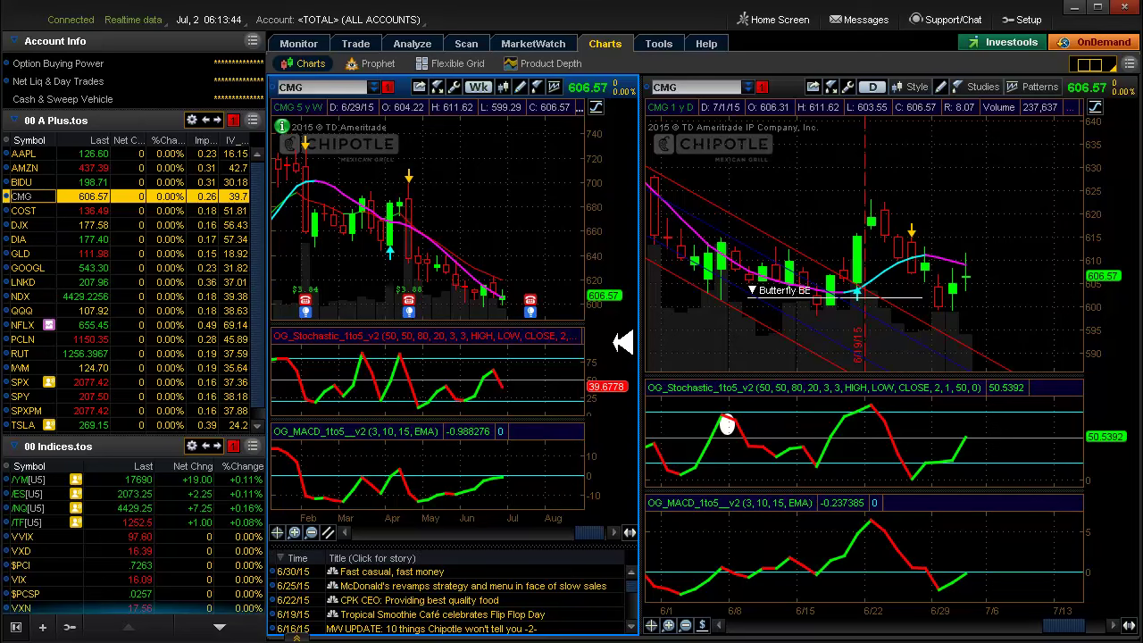
Load COST, glance at open positions, then shift COST's daily chart to mid-June through late July 2015.
key(Down)
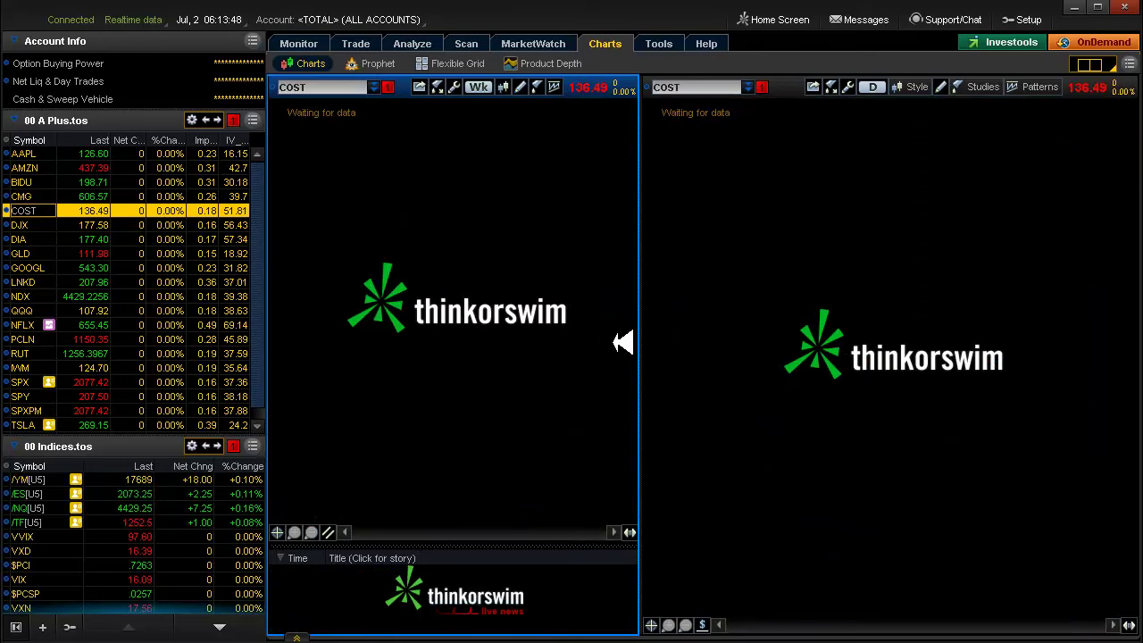
click(318, 43)
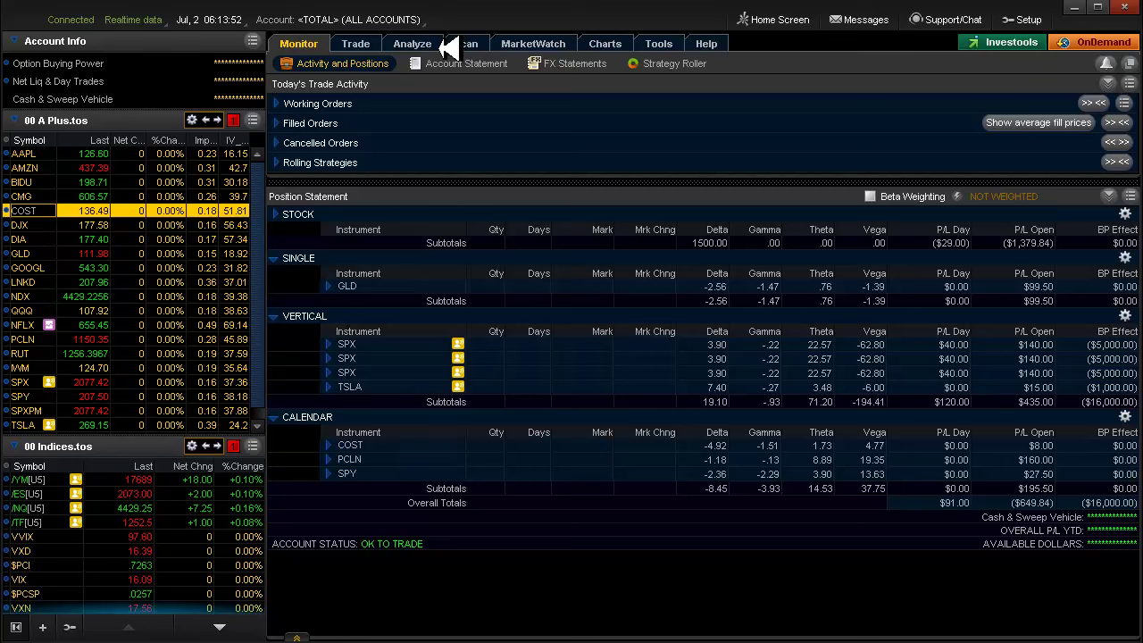
click(616, 42)
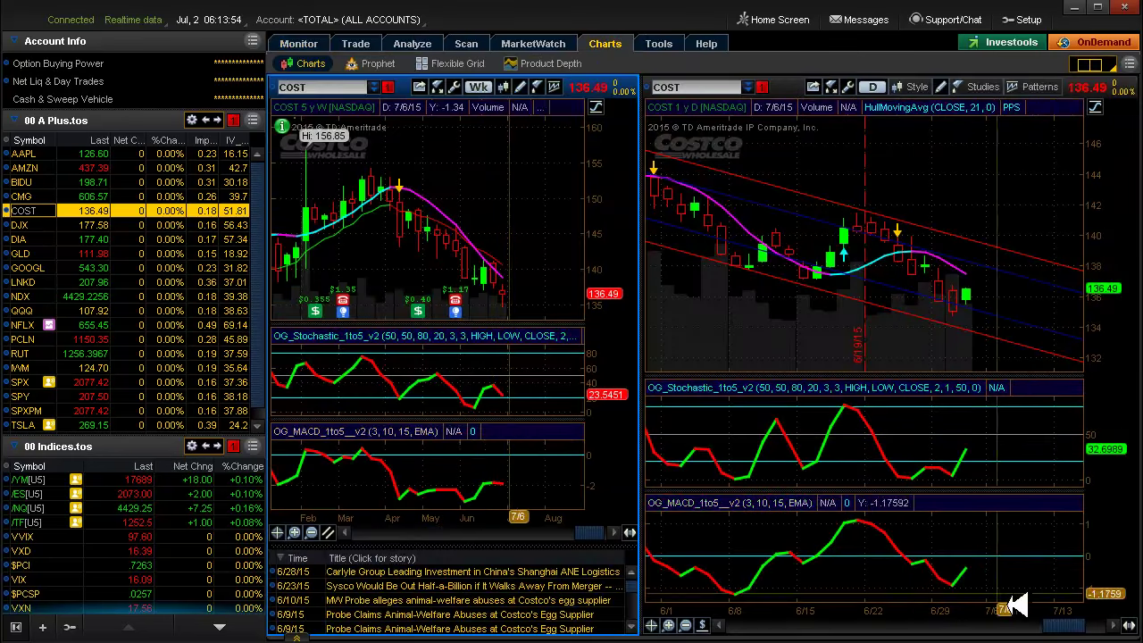
drag(1067, 625, 991, 446)
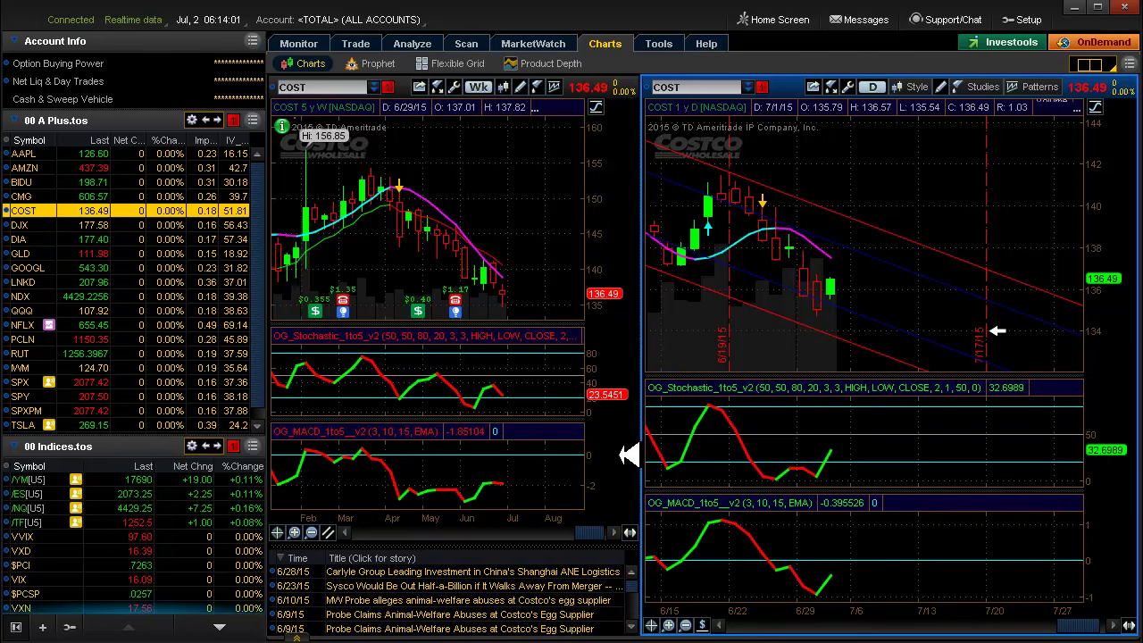
Step the linked charts from COST down to DJX.
key(Down)
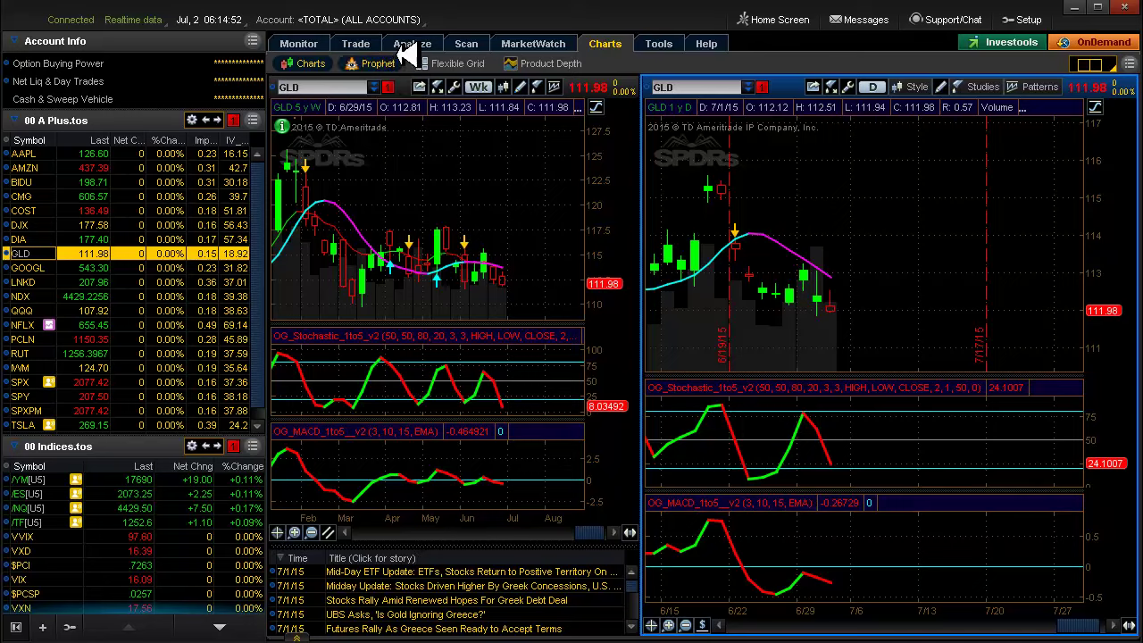
On Monitor, reveal GLD's stock and 100 JUL 15 120 CALL legs, then go back to its charts.
click(305, 43)
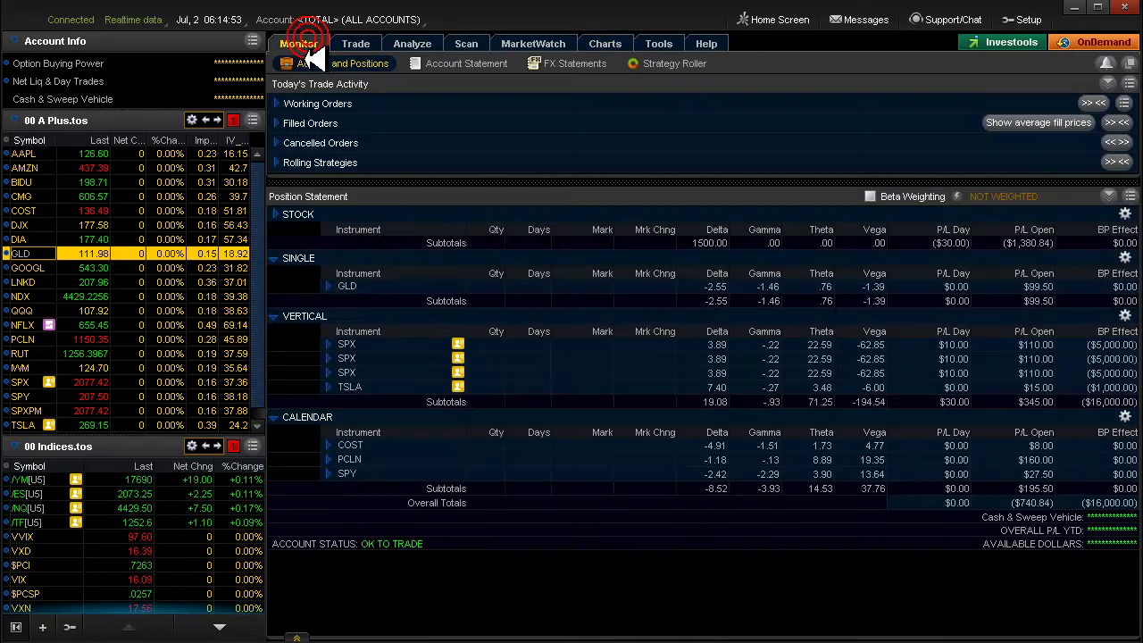
click(327, 286)
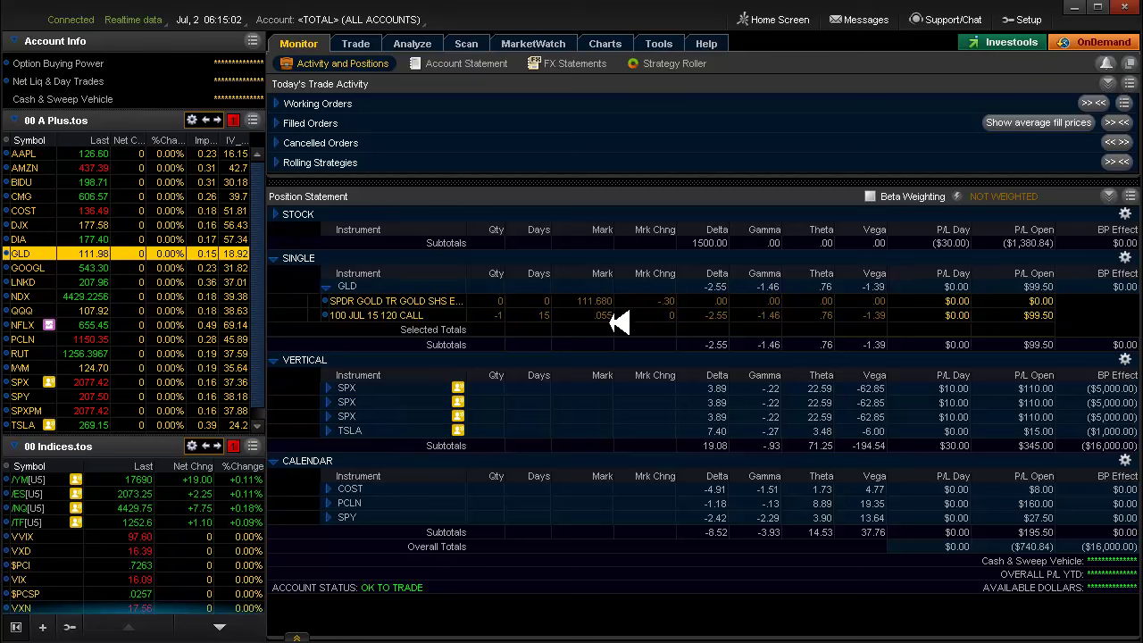
click(604, 43)
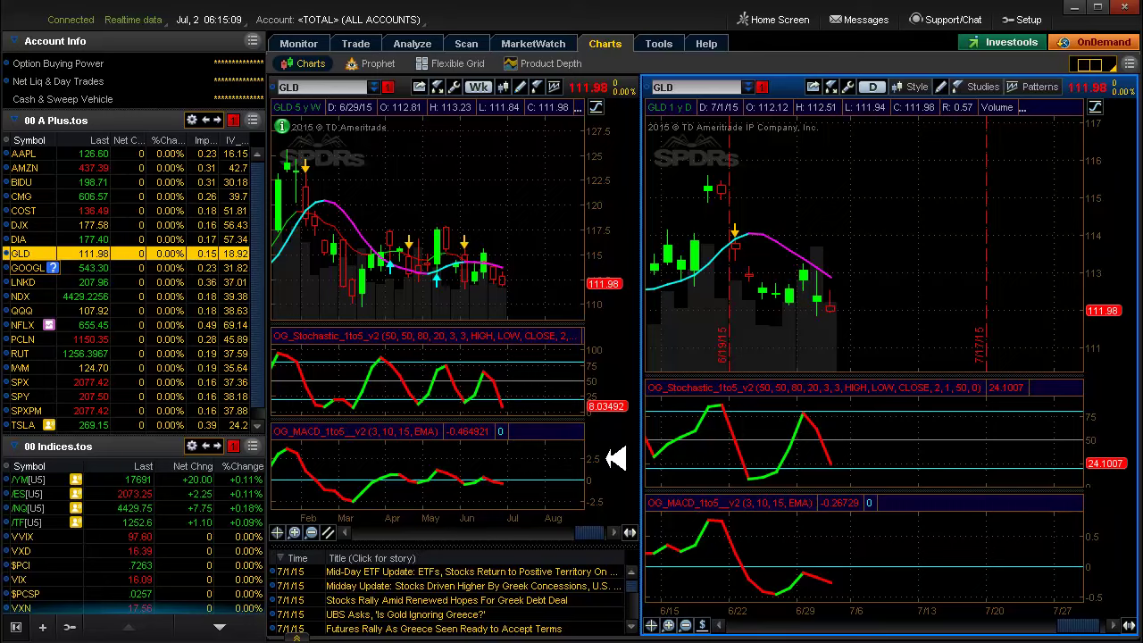
Load GOOGL into the linked charts, nudge its daily chart scroll, then move on to LNKD.
key(Down)
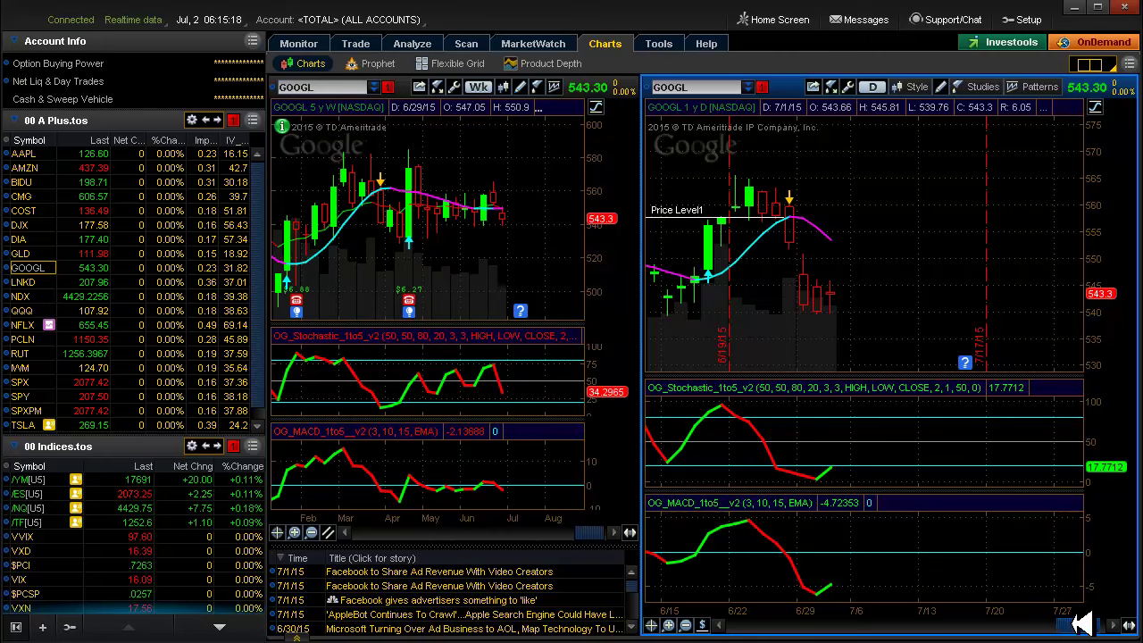
drag(1082, 625, 1062, 627)
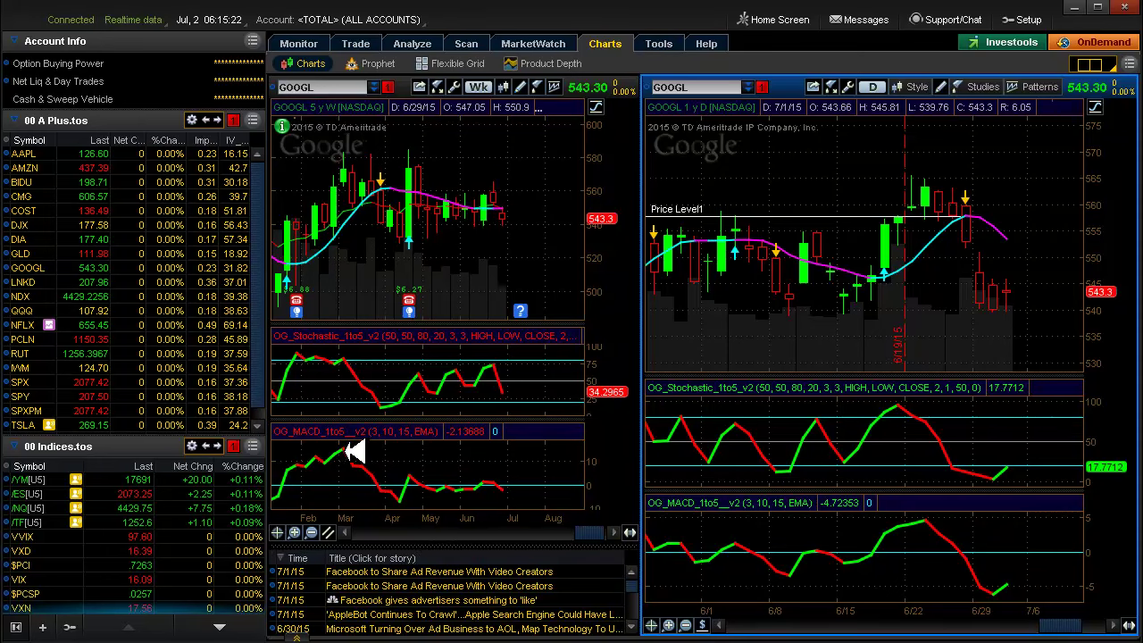
key(Down)
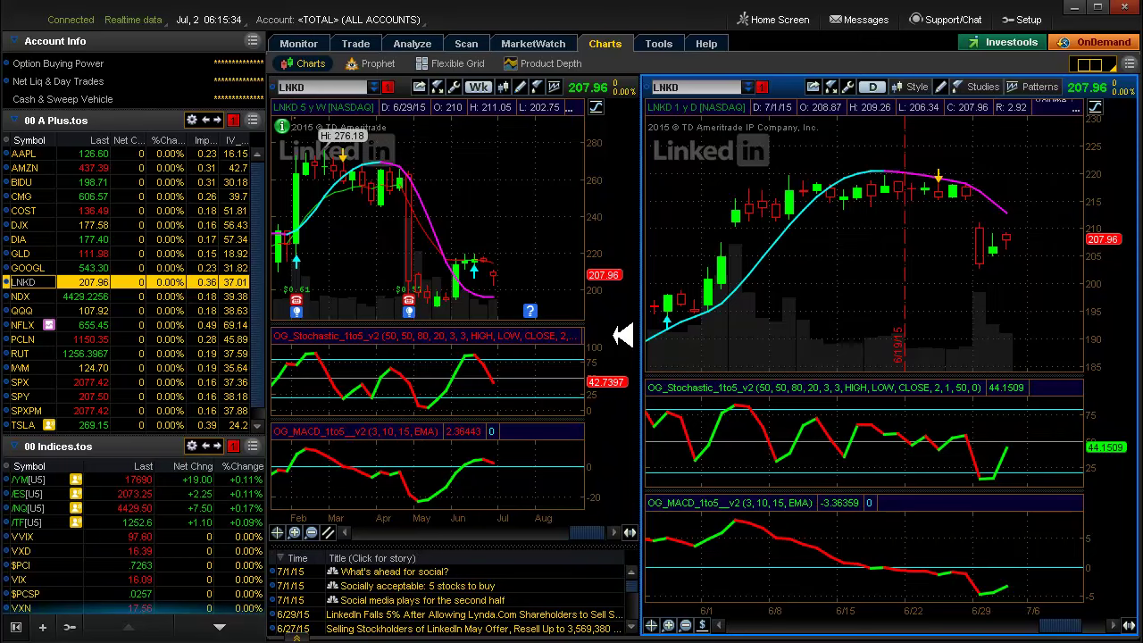
Step the linked charts from LNKD to NDX.
key(Down)
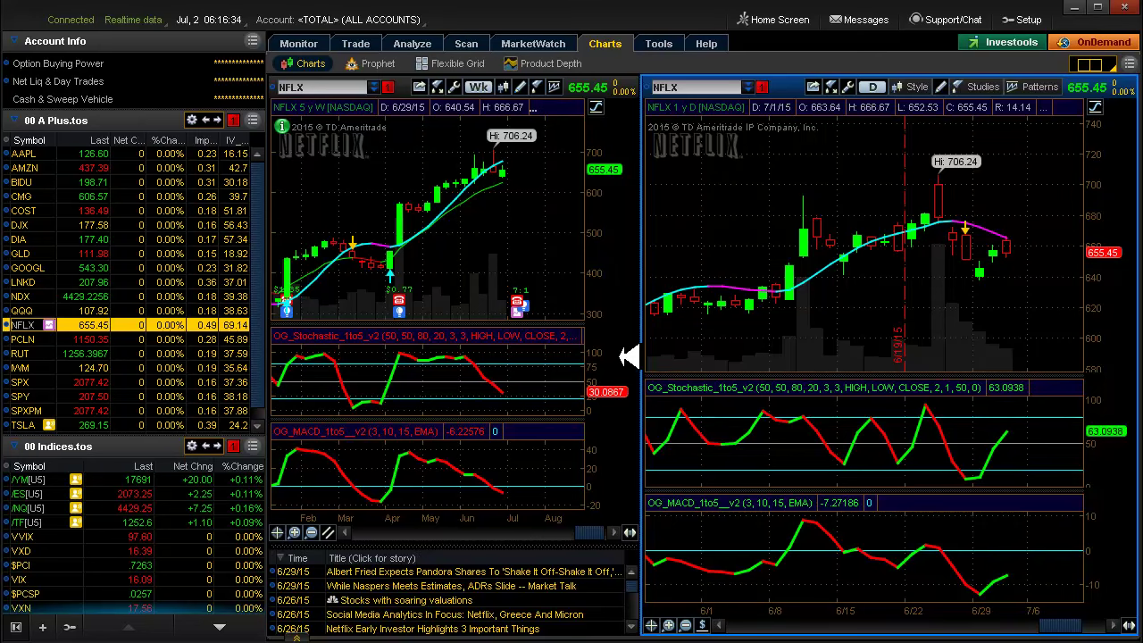
Load PCLN and then RUT, shifting each one's daily chart to show later dates.
key(Down)
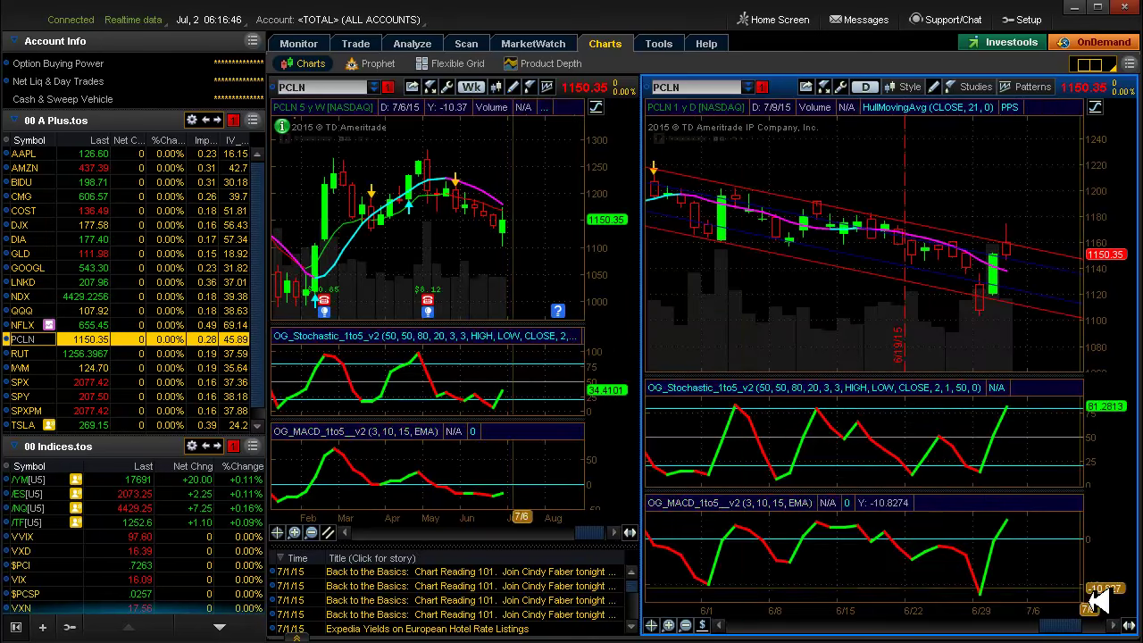
click(1130, 625)
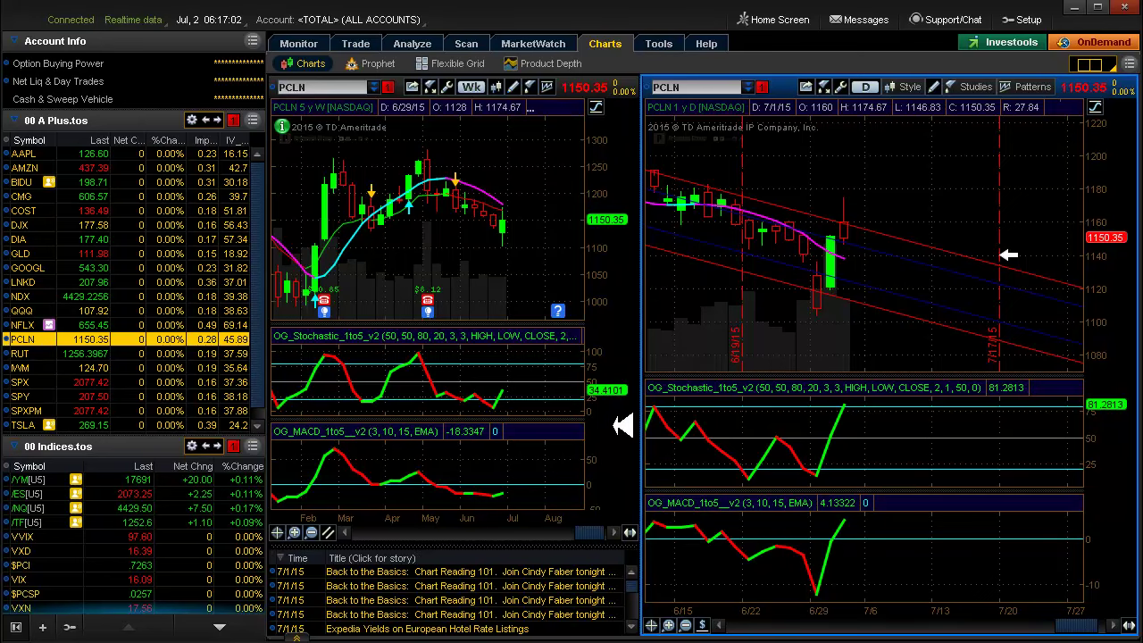
key(Down)
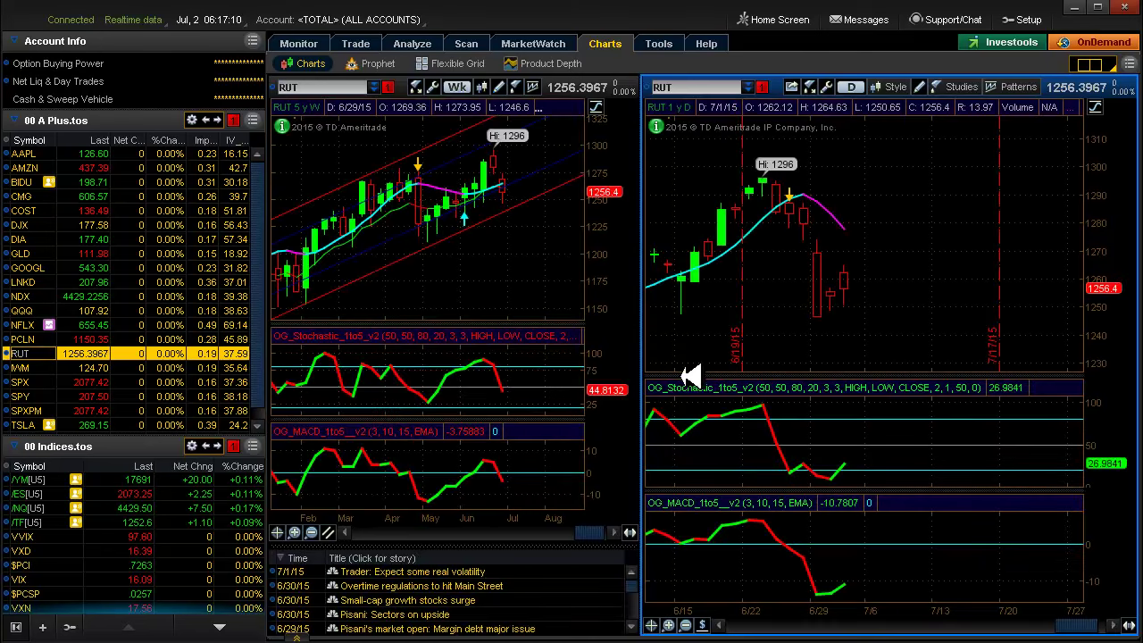
drag(1089, 629, 1074, 630)
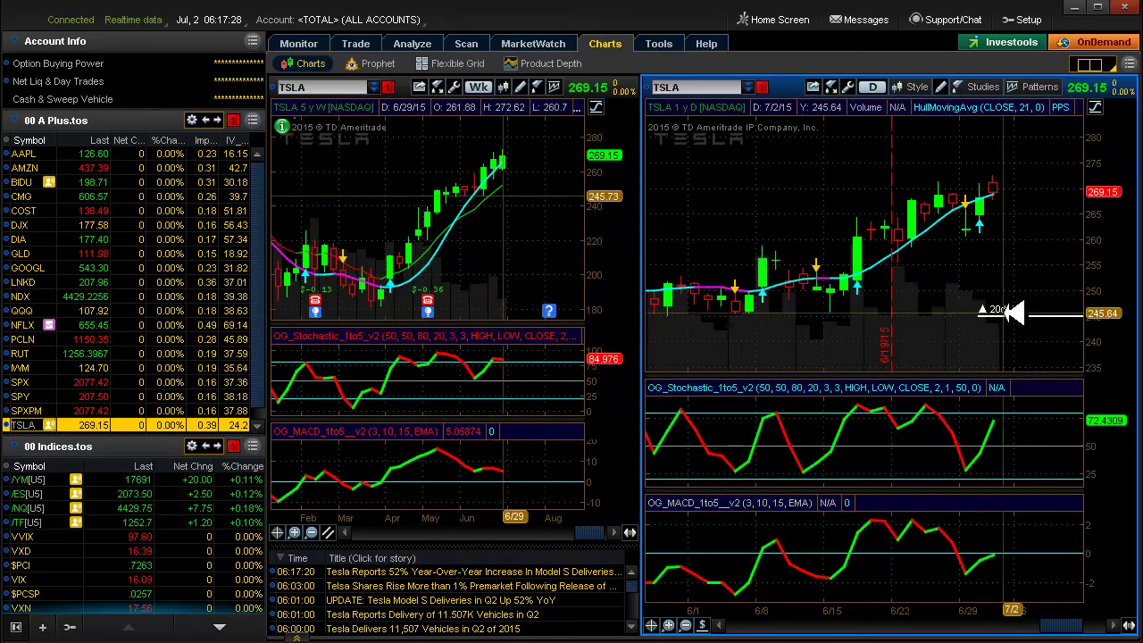
On the Monitor tab, collapse the GLD position back to a single summary row.
click(312, 43)
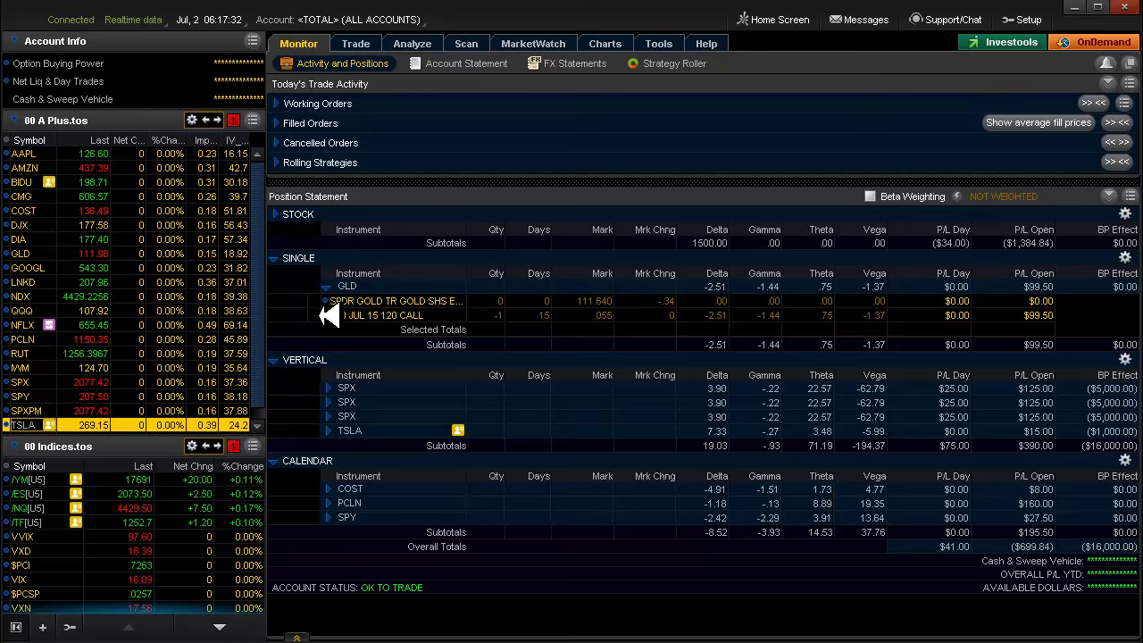
click(326, 285)
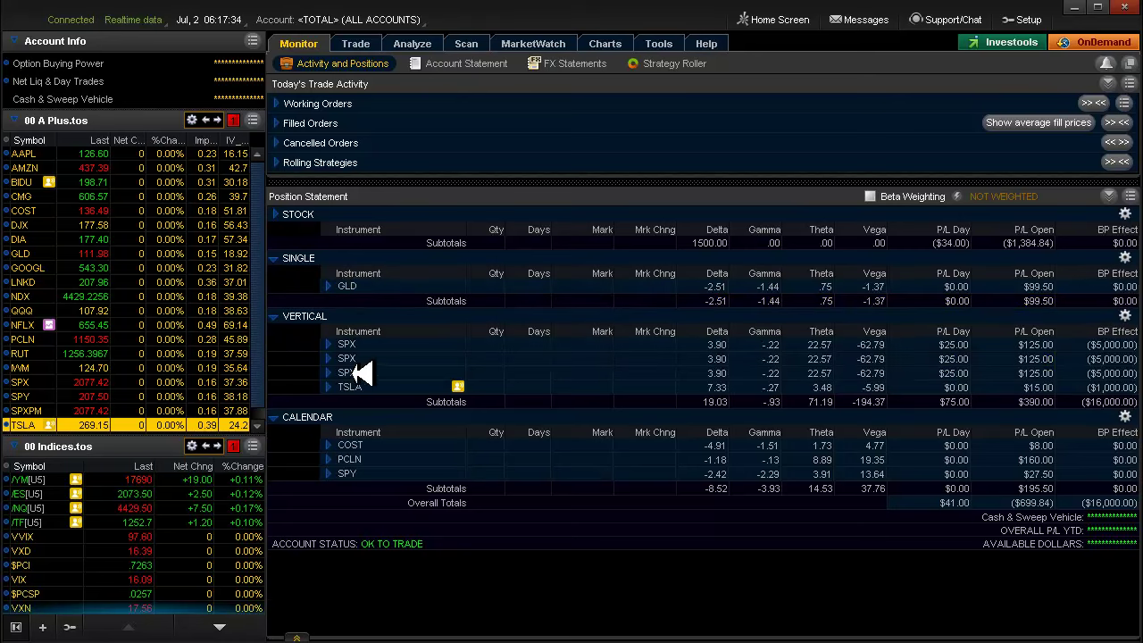